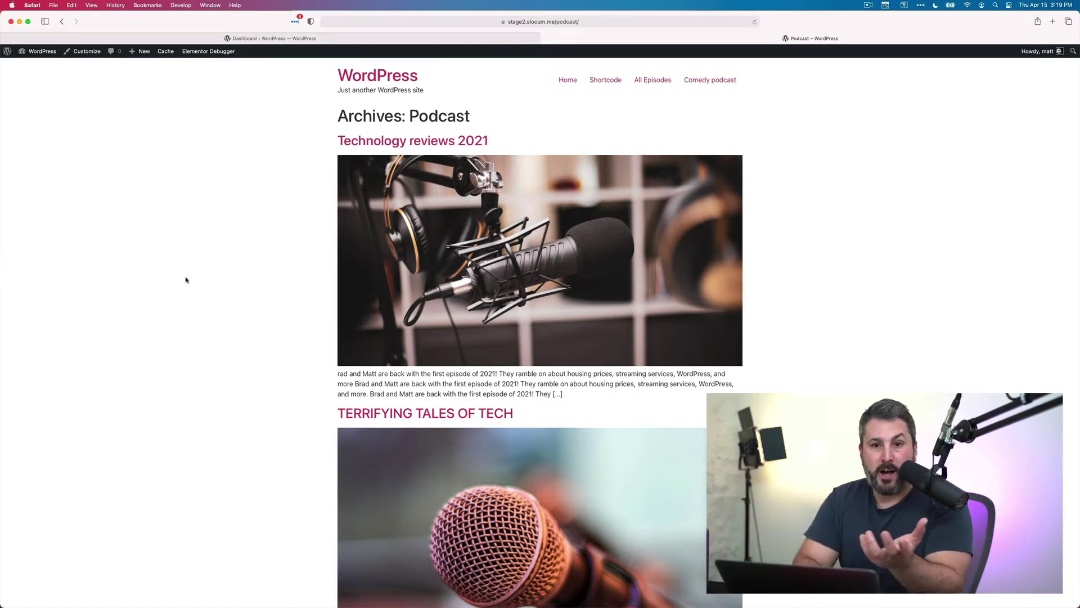
# Reload the podcast archive page in the browser and scroll through it
pyautogui.scroll(-10, 325, 287)
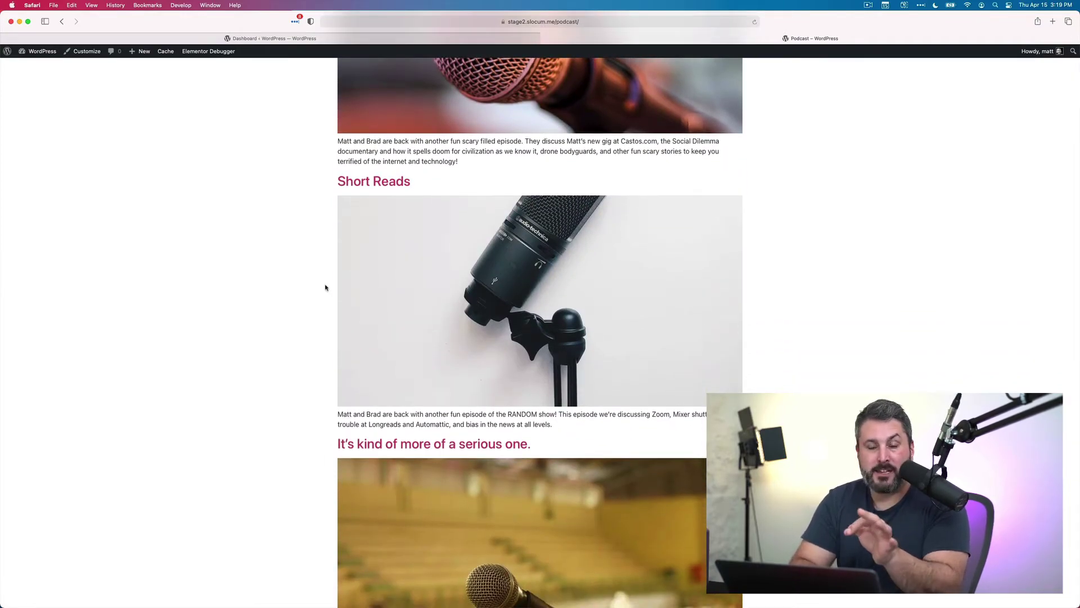
pyautogui.scroll(10, 325, 282)
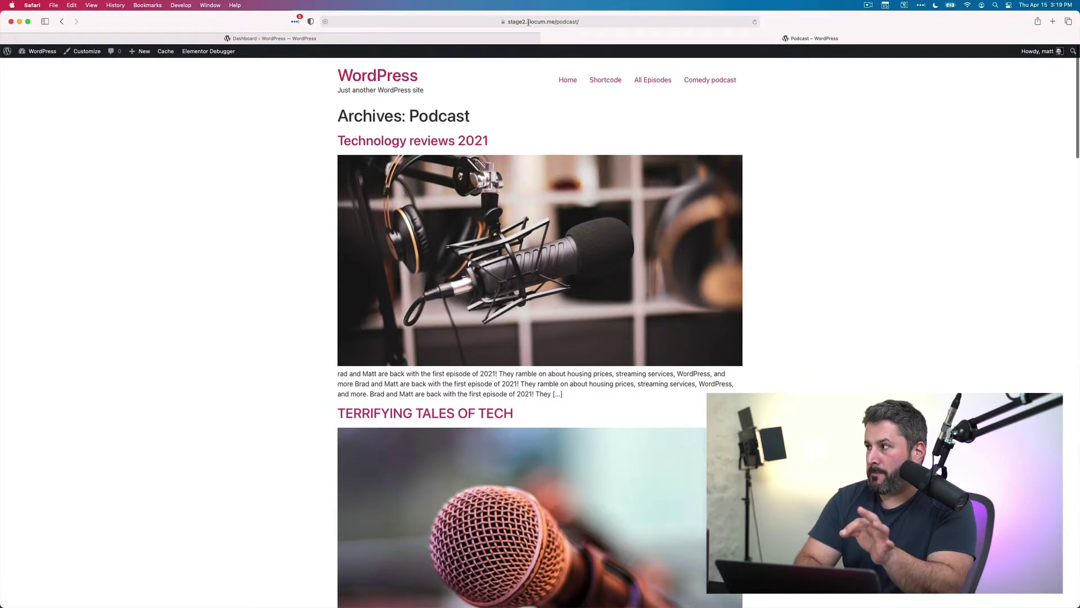
pyautogui.click(529, 23)
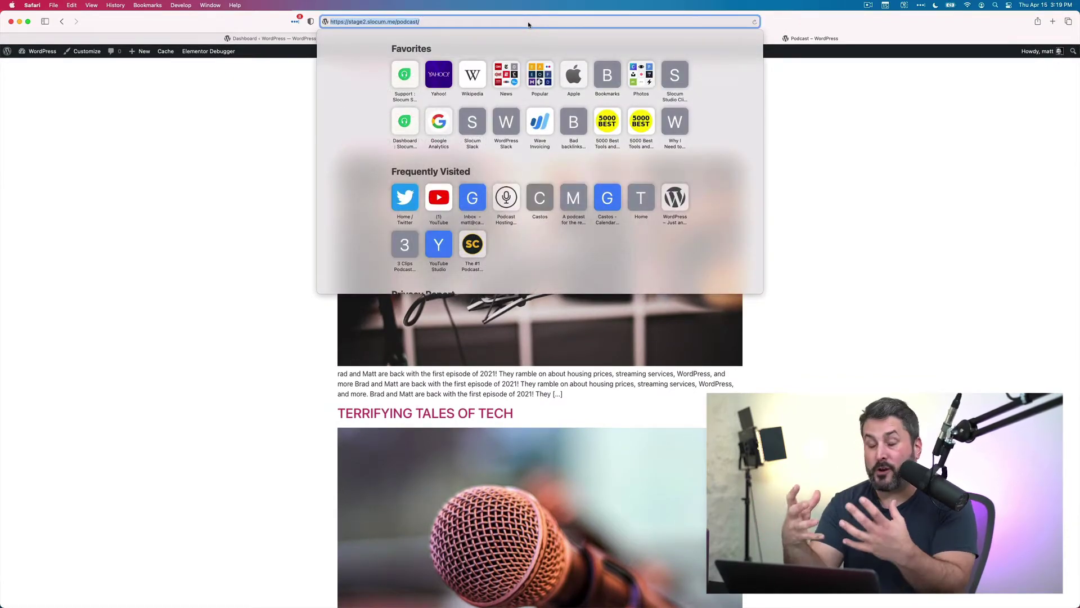
pyautogui.click(286, 133)
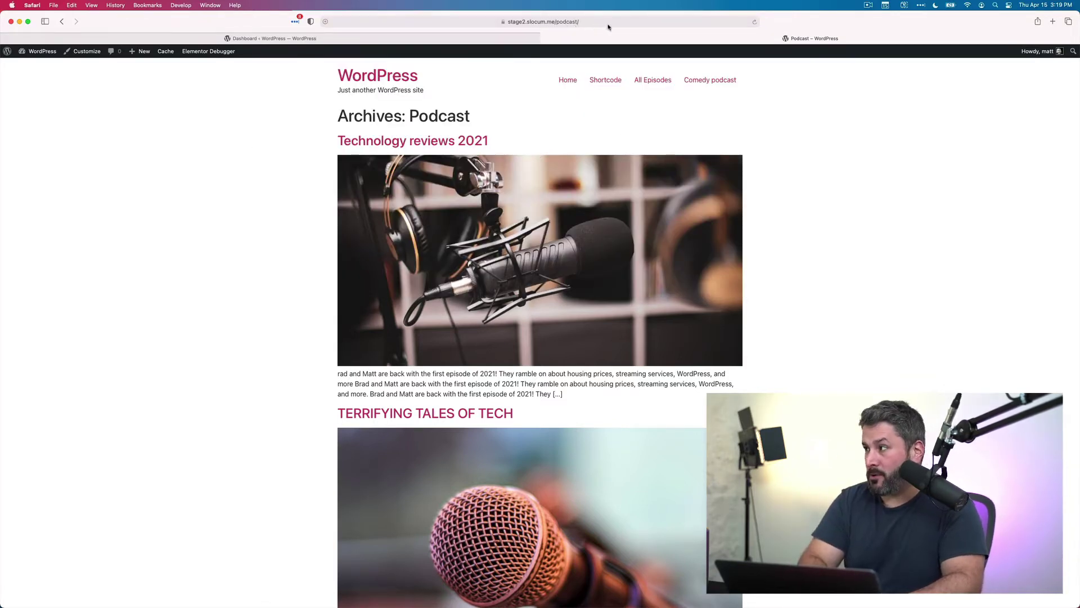
pyautogui.click(656, 85)
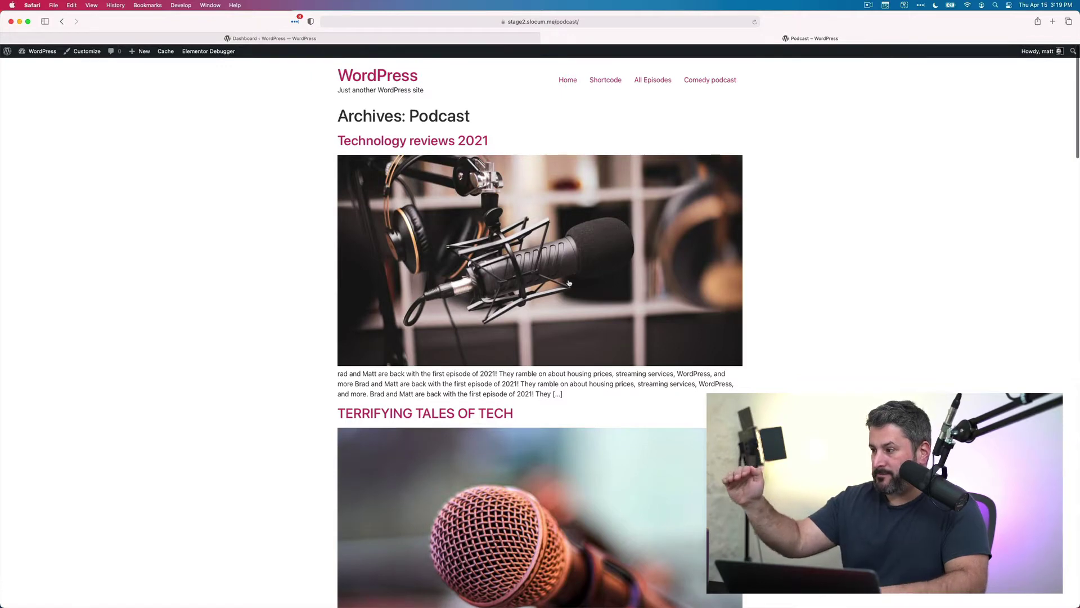
pyautogui.scroll(-1, 569, 283)
pyautogui.scroll(-2, 569, 283)
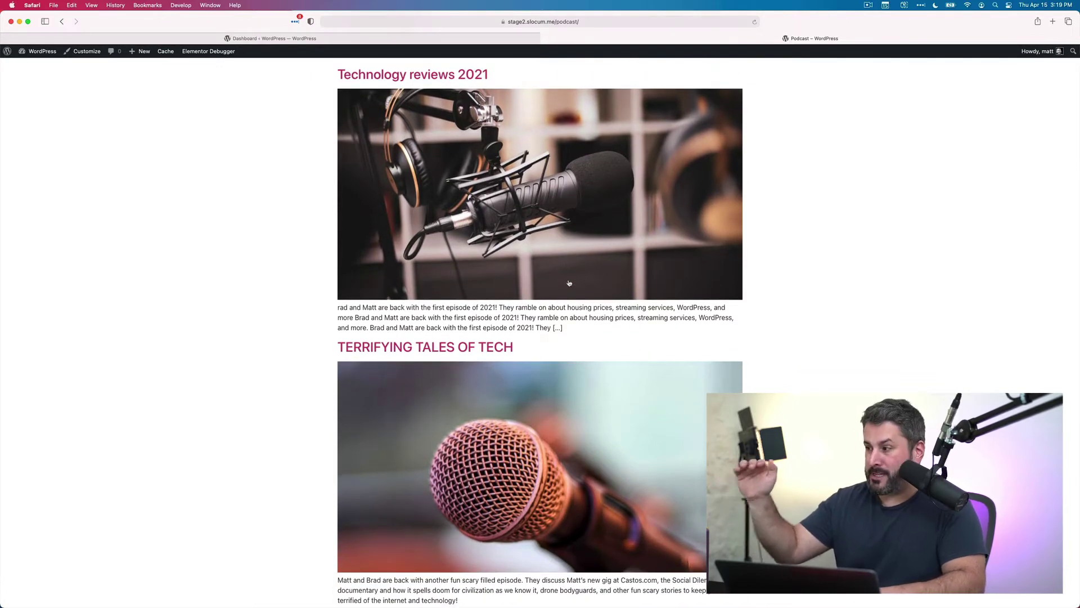
pyautogui.scroll(-2, 569, 283)
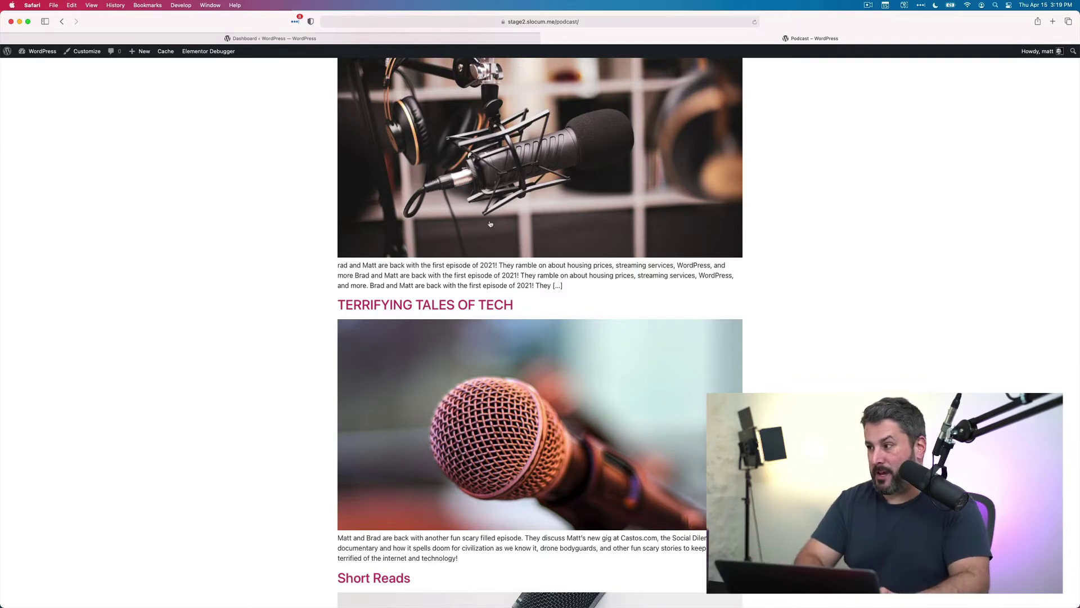
pyautogui.scroll(4, 490, 224)
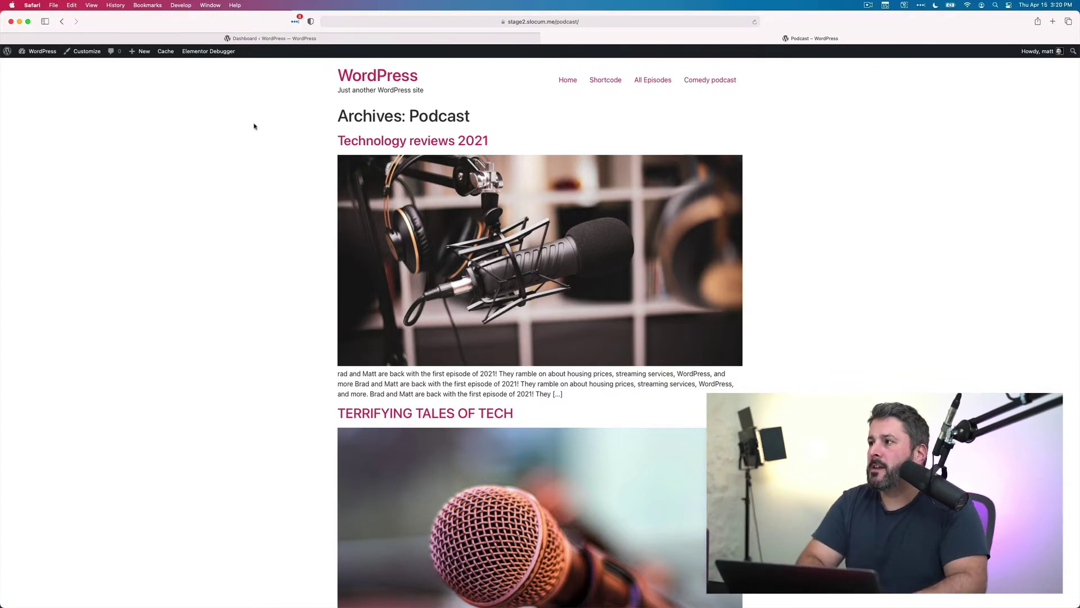
# Tick Podcast as an Elementor post type in Elementor Settings and save the change
pyautogui.click(321, 39)
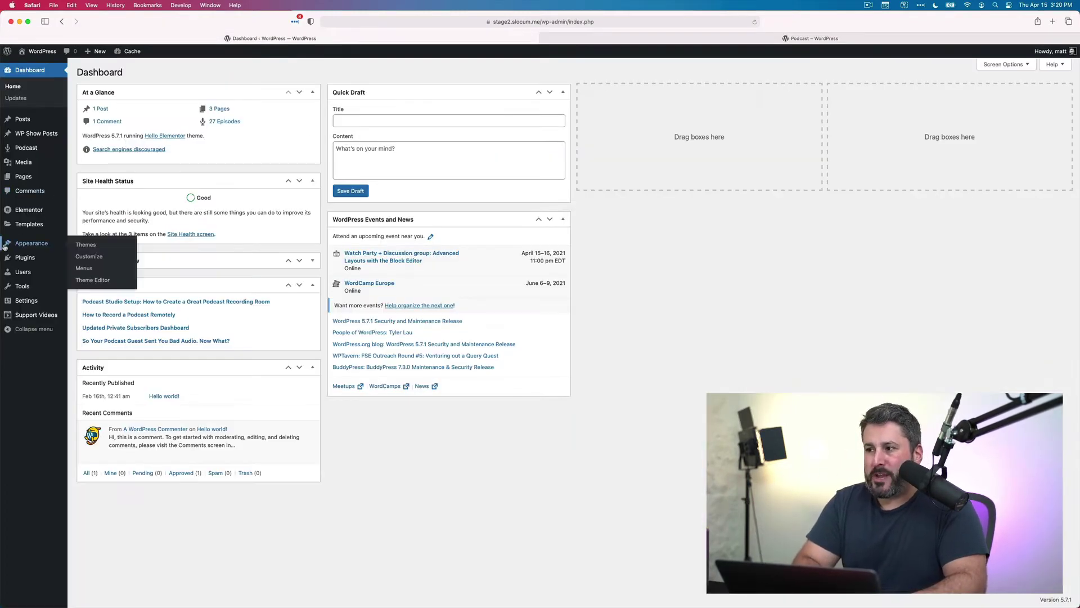
pyautogui.moveTo(39, 214)
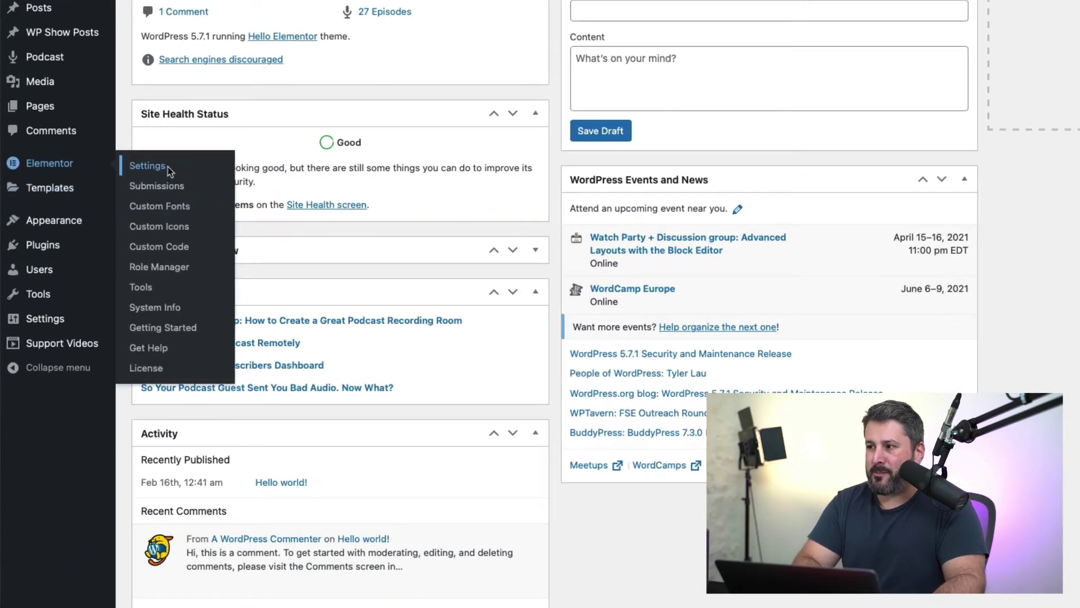
pyautogui.click(163, 178)
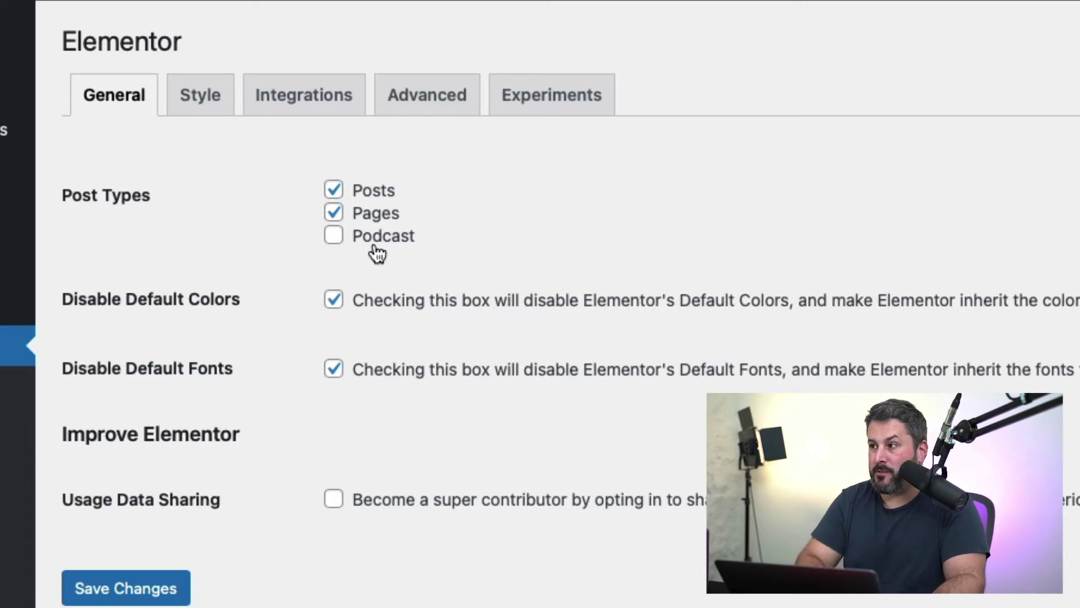
pyautogui.click(385, 243)
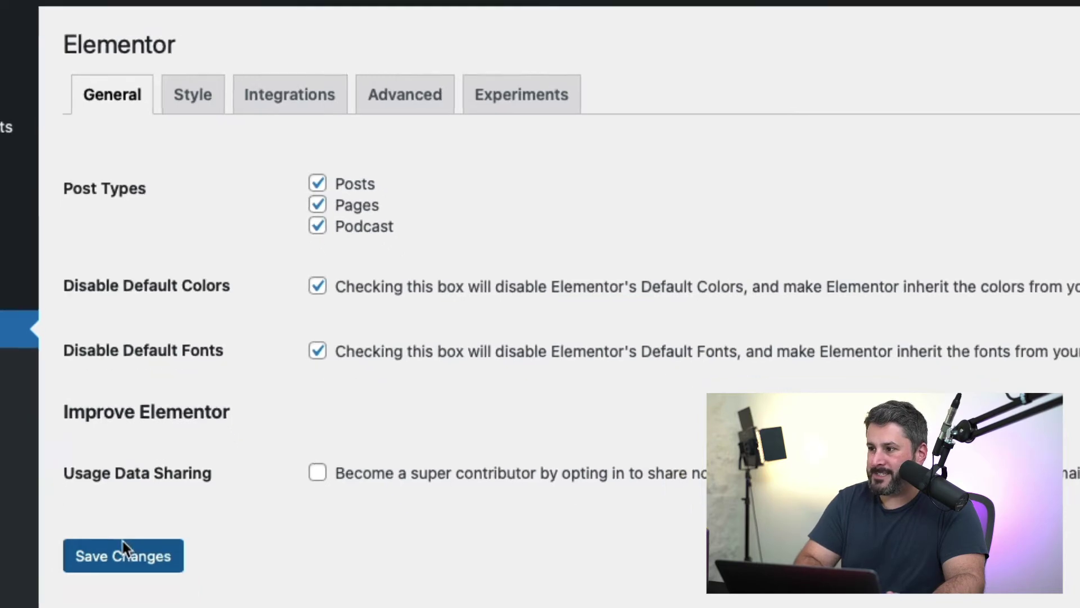
pyautogui.click(124, 545)
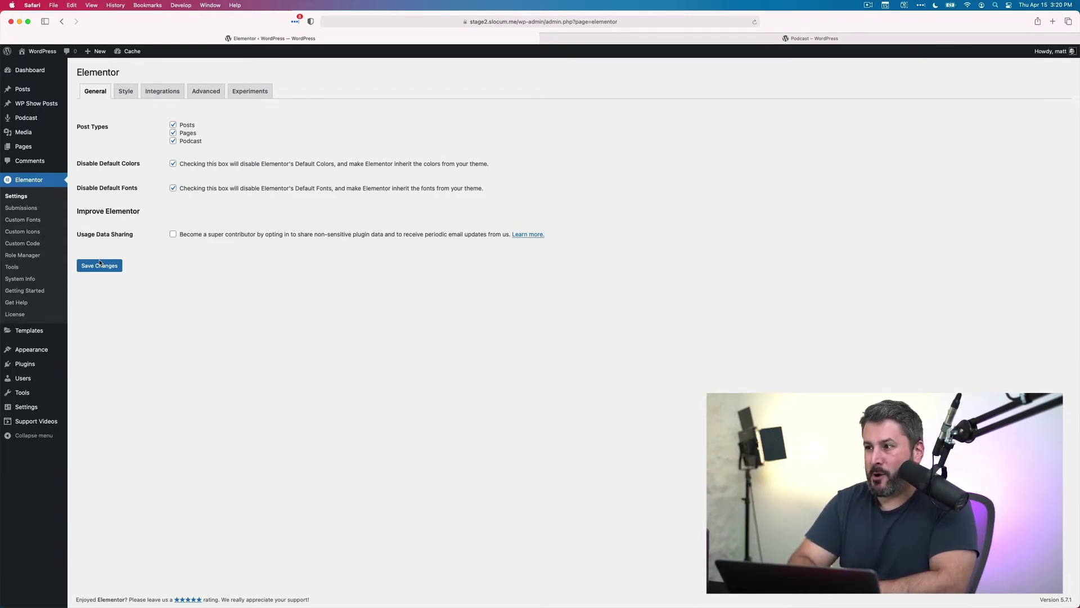
# Open the Podcast plugin's General settings page to check which post types it uses
pyautogui.click(99, 264)
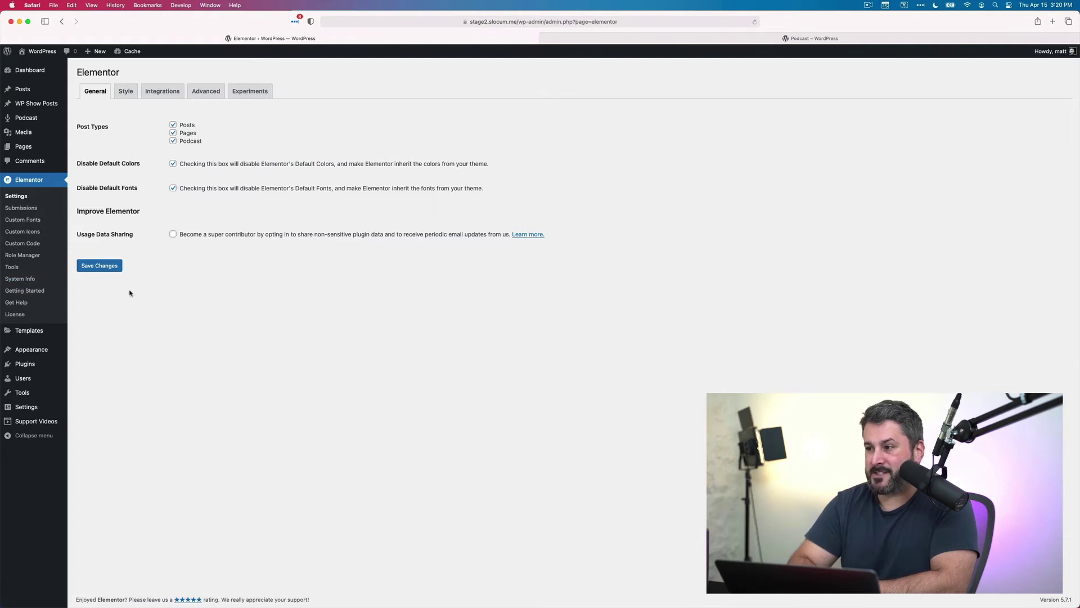
pyautogui.moveTo(41, 120)
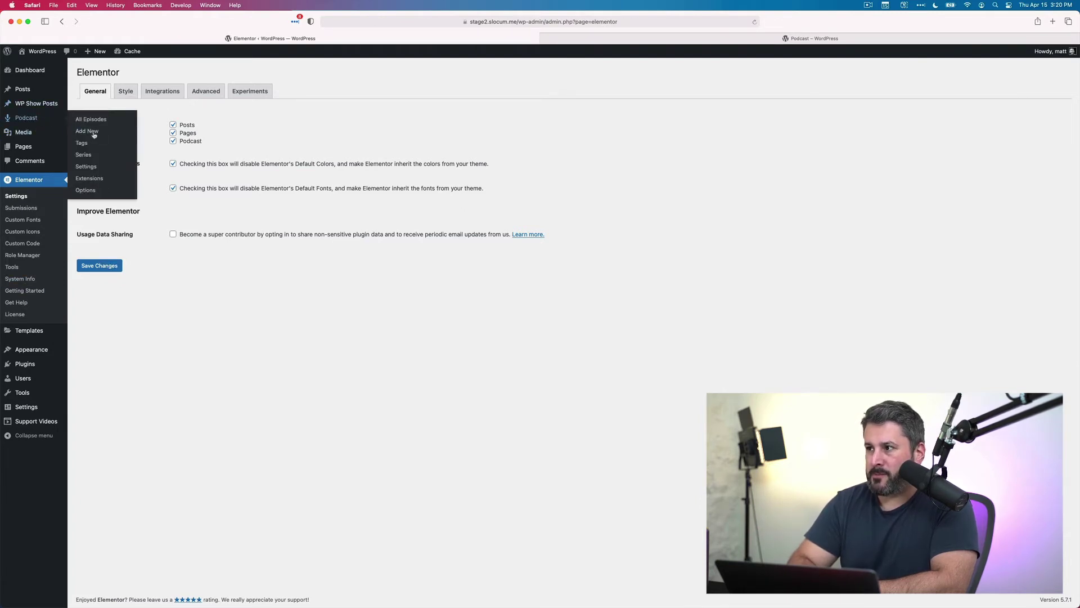
pyautogui.click(95, 170)
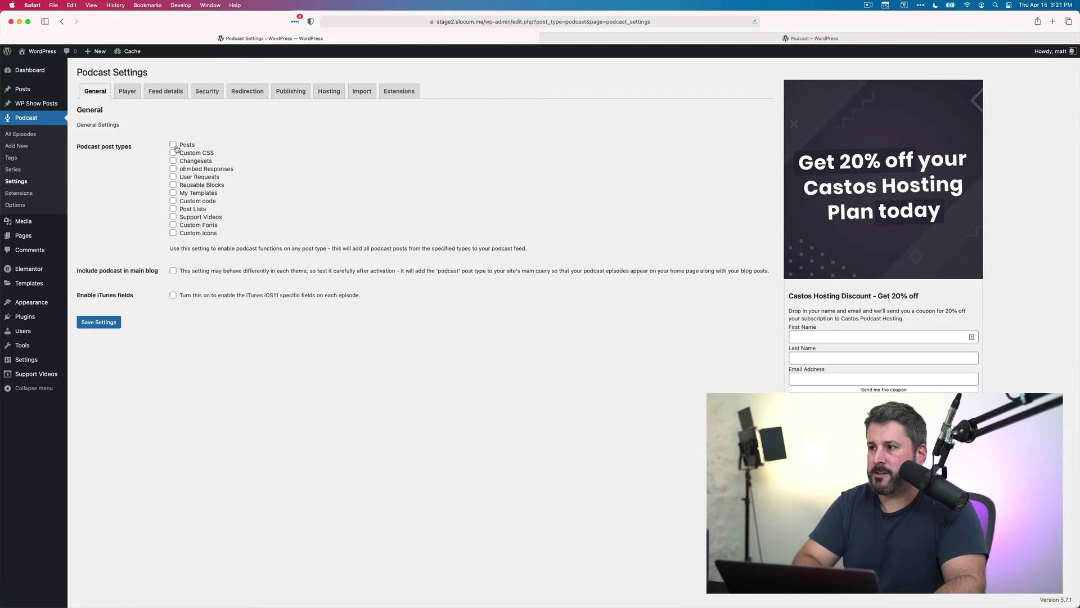
pyautogui.moveTo(61, 270)
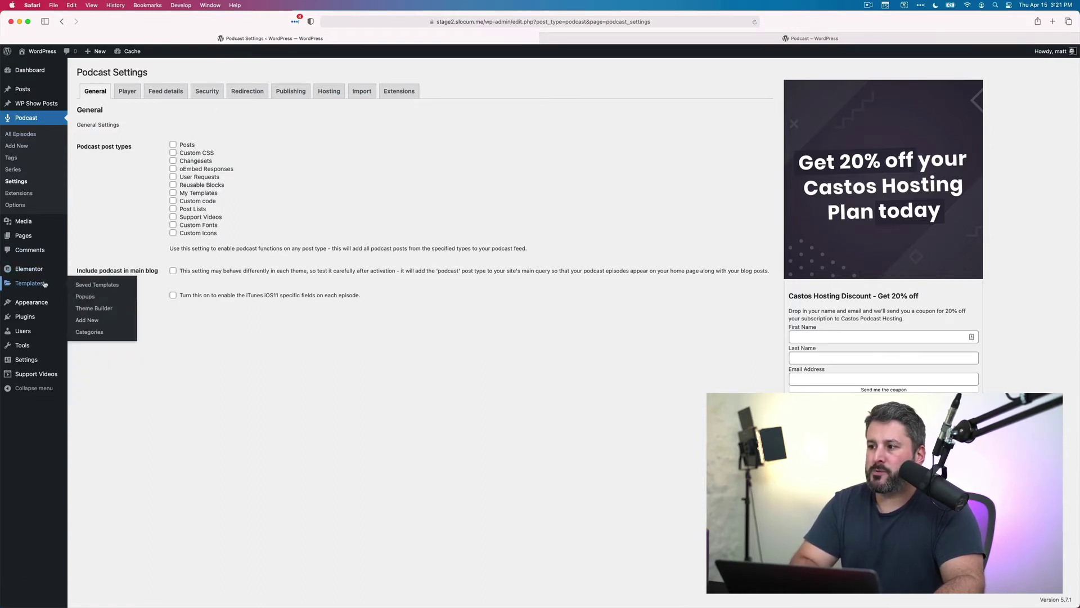
# Start a new Archive theme template in Theme Builder named 'Matts podcast archive'
pyautogui.click(92, 309)
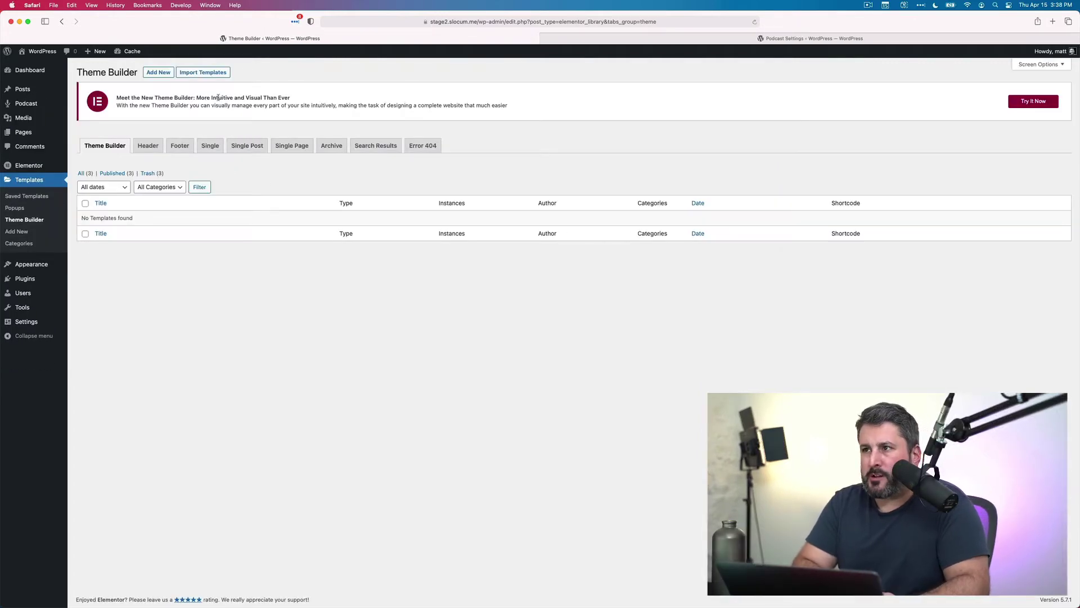
pyautogui.click(158, 72)
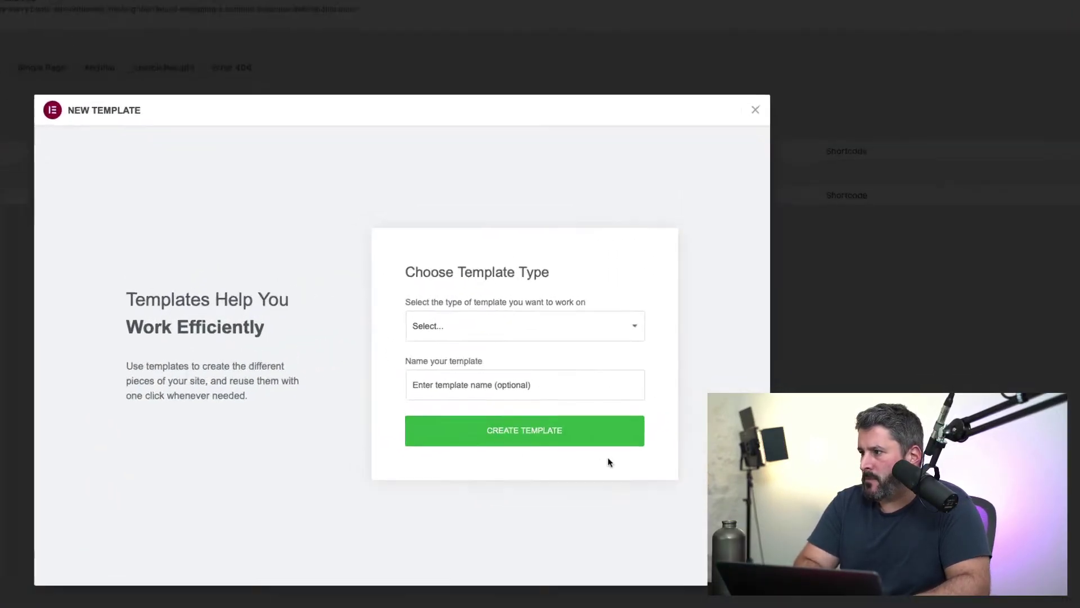
pyautogui.click(526, 330)
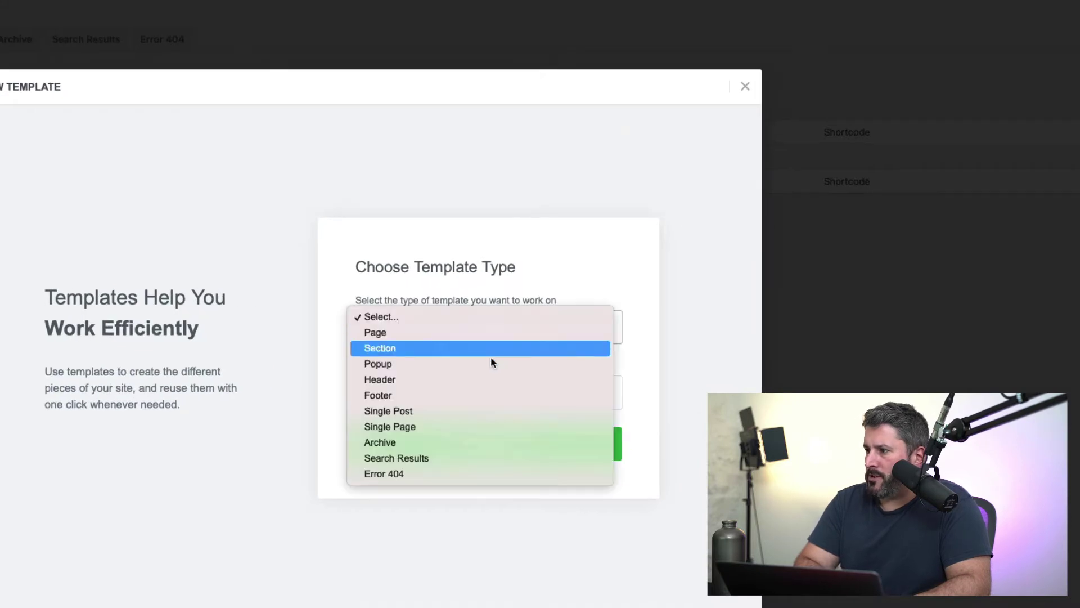
pyautogui.click(450, 447)
pyautogui.click(453, 393)
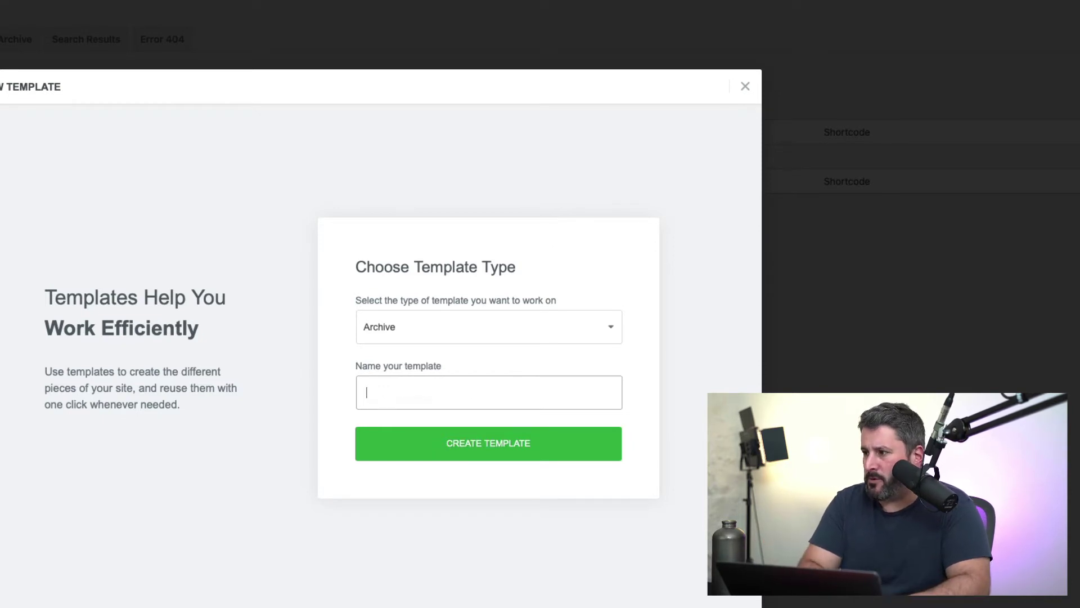
pyautogui.write('Matts podcast')
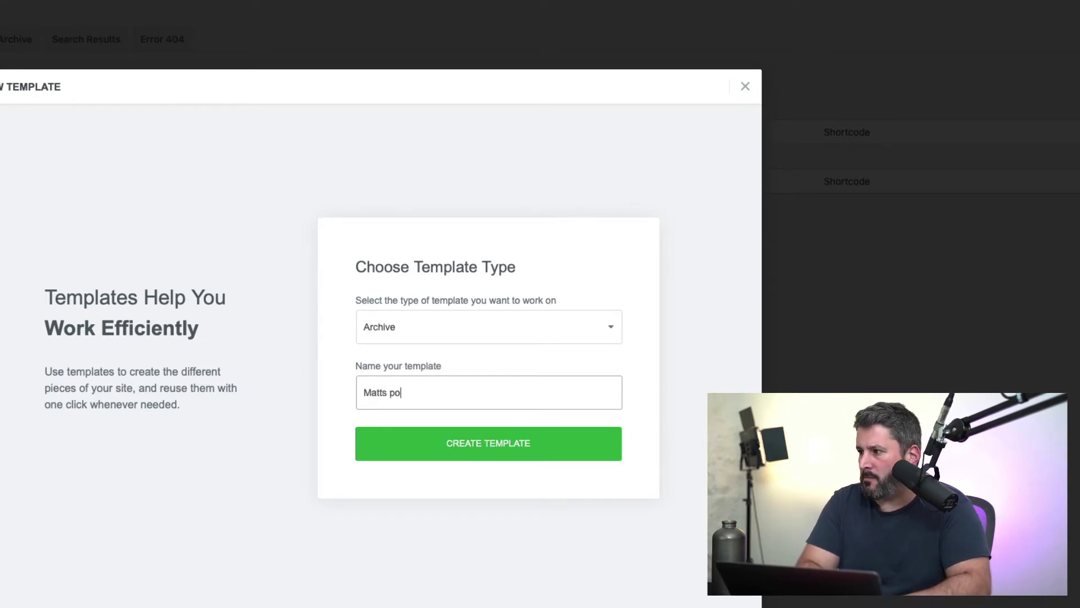
pyautogui.write(' archive')
# Create the archive template and close the template library to start from a blank canvas
pyautogui.click(552, 437)
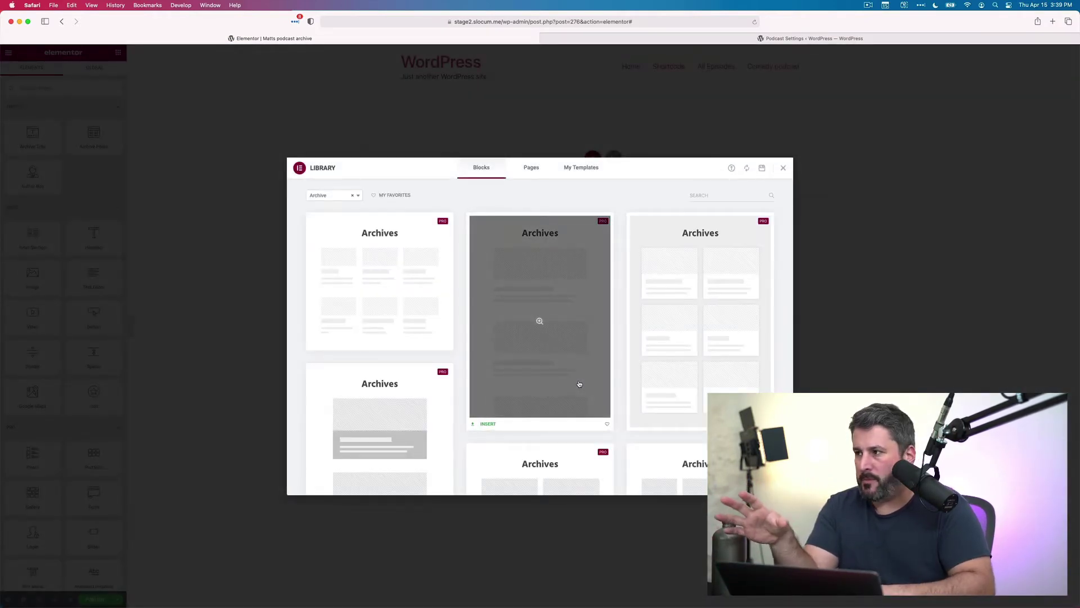
pyautogui.scroll(-20, 535, 283)
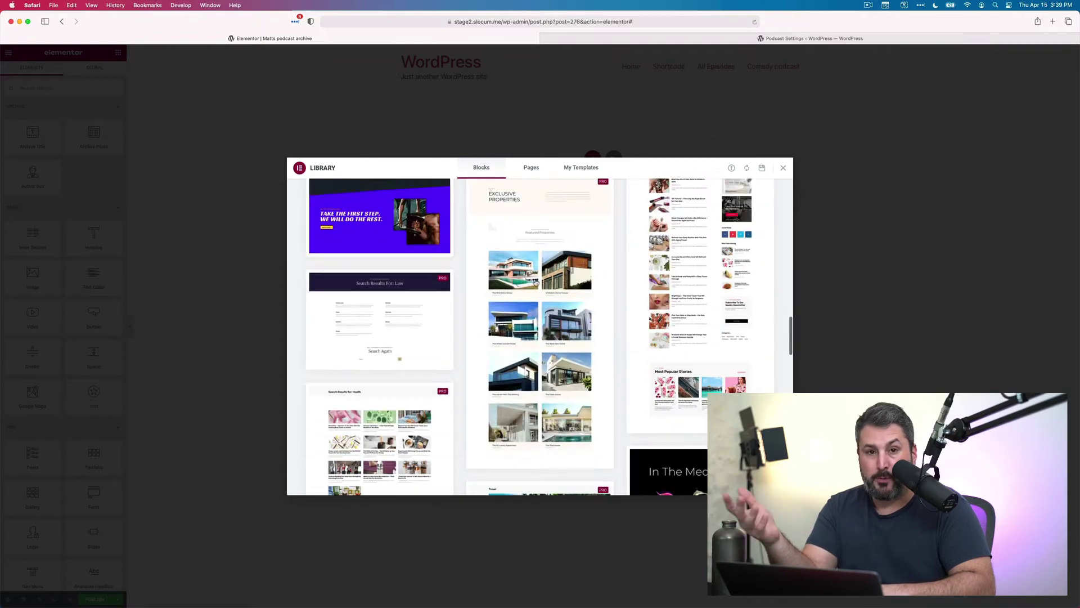
pyautogui.scroll(8, 536, 282)
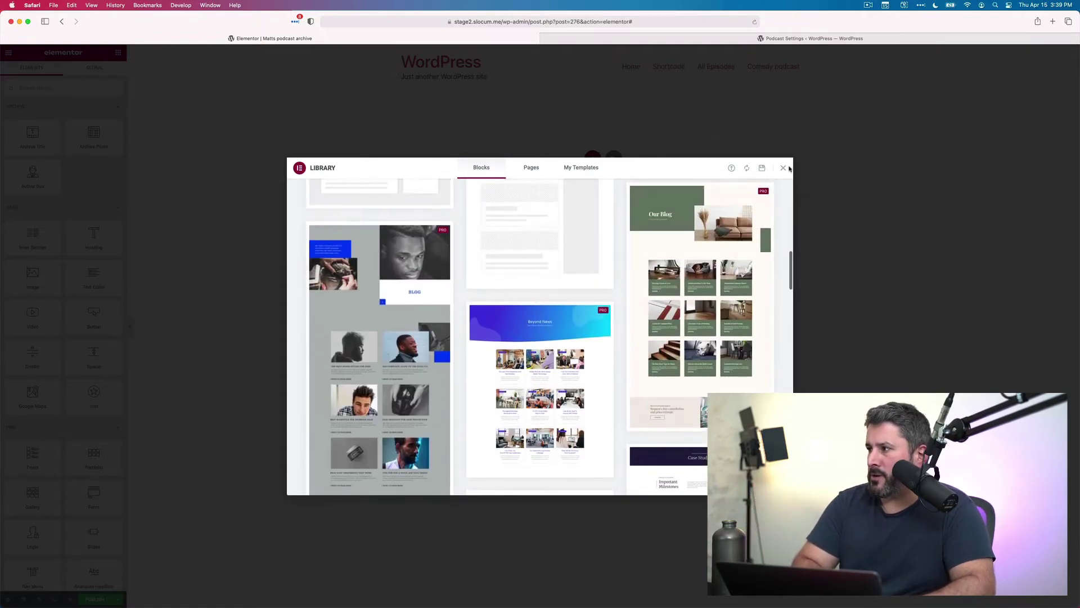
pyautogui.click(784, 168)
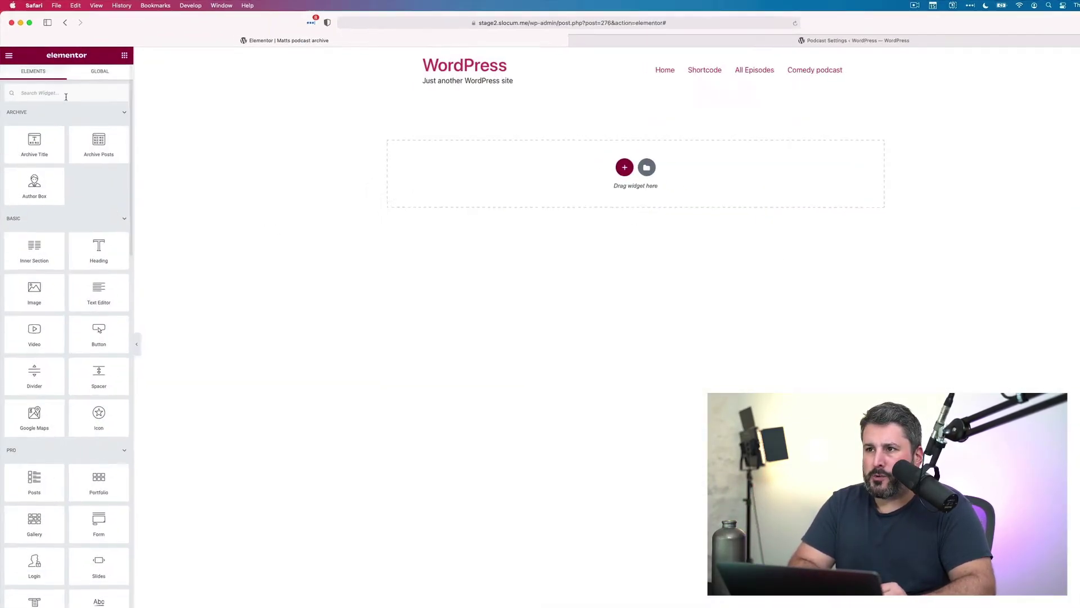
# Search the widgets for 'posts' and drop the Posts widget into the empty section
pyautogui.click(60, 88)
pyautogui.write('posts')
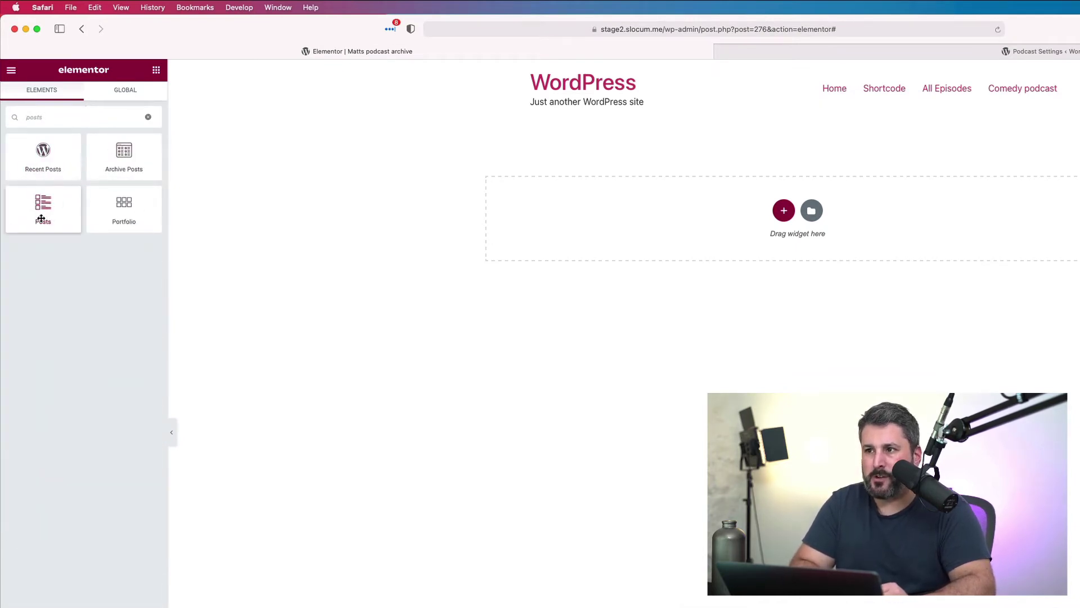
pyautogui.moveTo(43, 208); pyautogui.dragTo(734, 235)
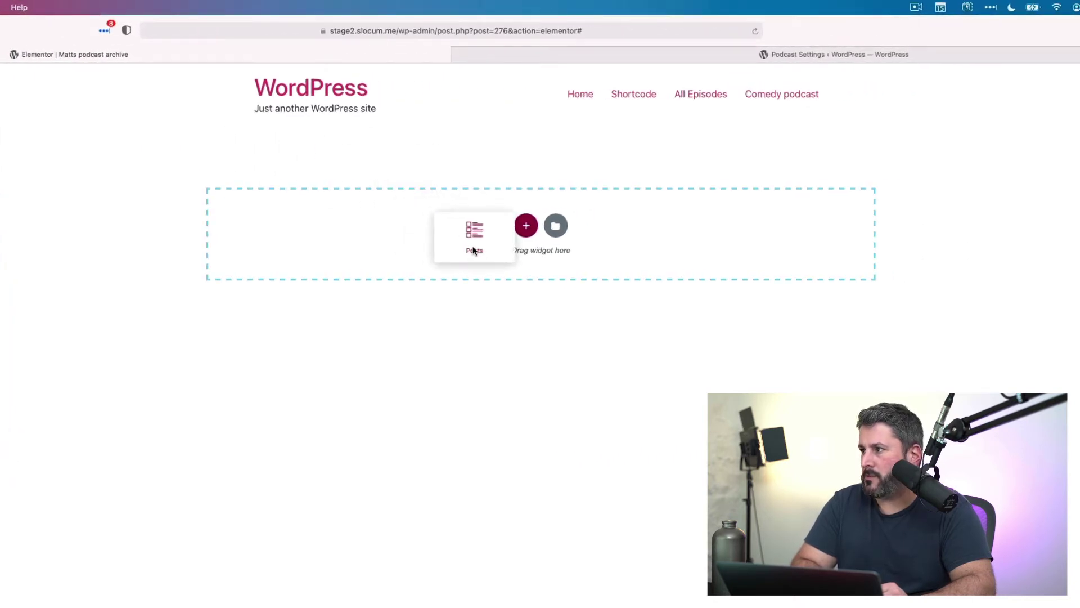
pyautogui.moveTo(473, 251); pyautogui.dragTo(472, 250)
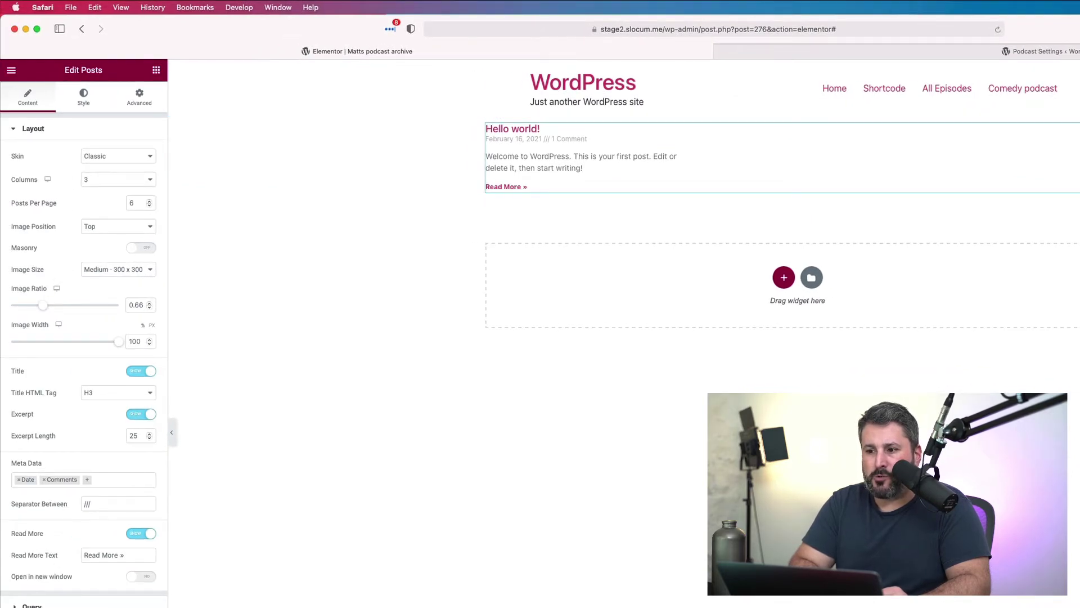
# Set the Posts widget's Query Source to Podcast
pyautogui.click(32, 605)
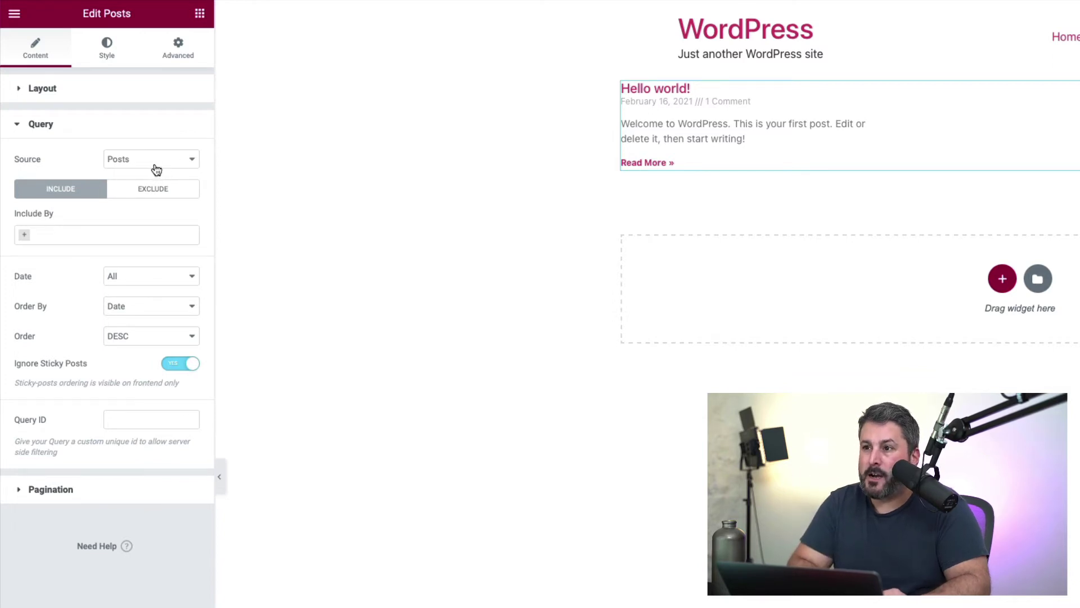
pyautogui.click(191, 159)
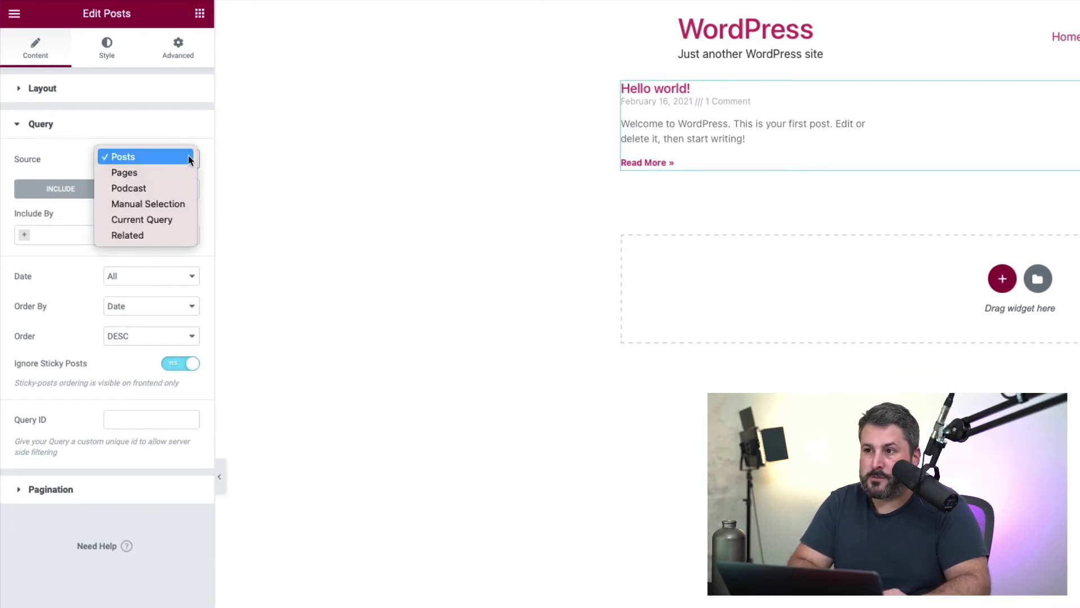
pyautogui.click(184, 187)
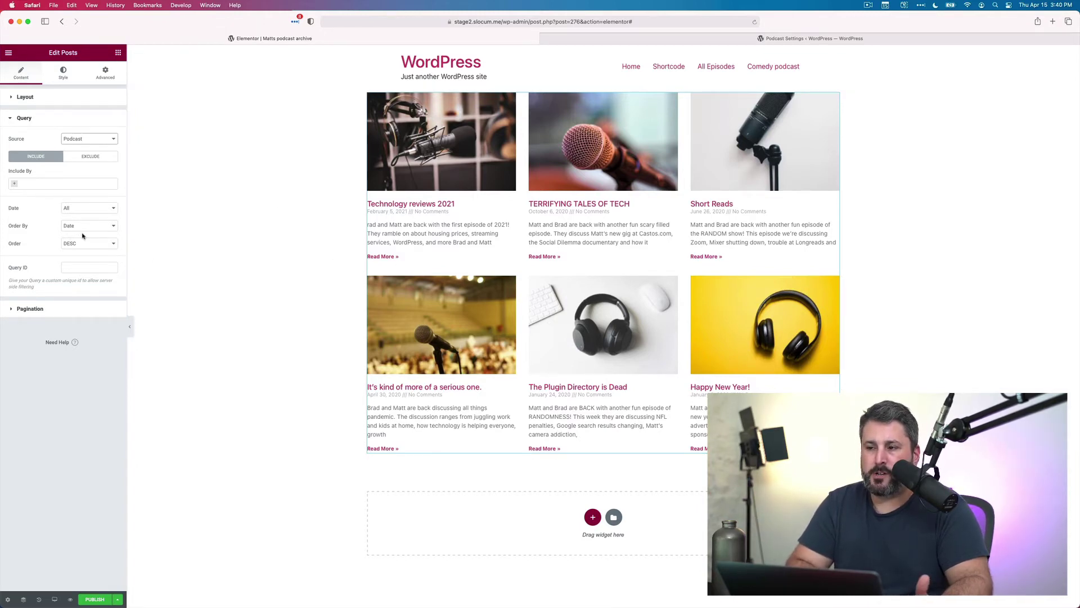
# Set the episode grid to 2 columns with a Columns Gap of 36
pyautogui.click(25, 97)
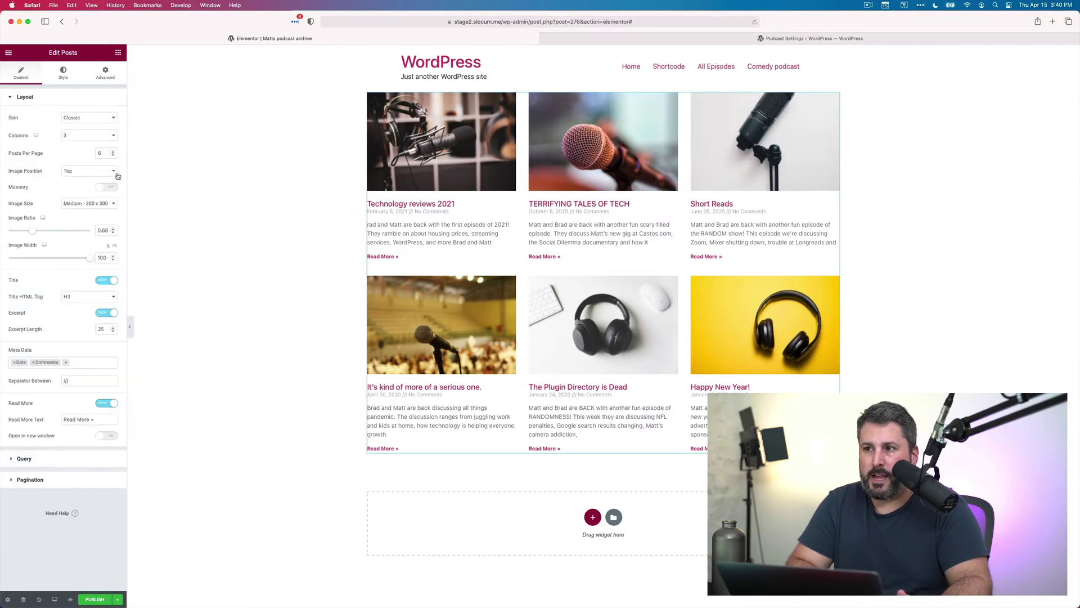
pyautogui.click(90, 135)
pyautogui.click(99, 126)
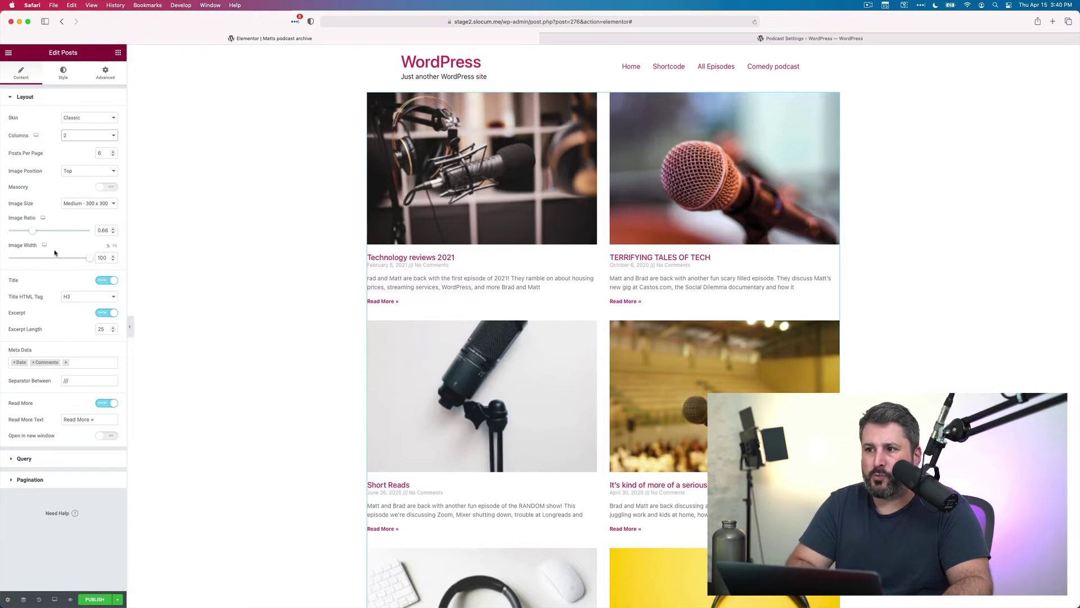
pyautogui.click(68, 77)
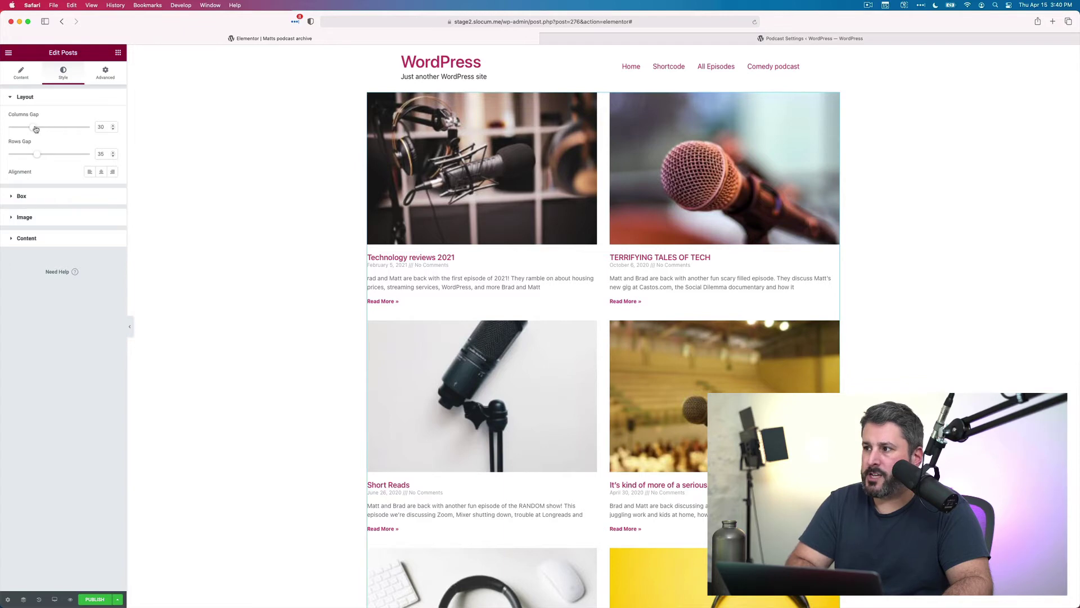
pyautogui.moveTo(36, 128)
pyautogui.mouseDown()
pyautogui.moveTo(26, 129)
pyautogui.moveTo(48, 131)
pyautogui.moveTo(40, 135)
pyautogui.mouseUp()
# Try scrolling motion effects on the grid, turn them back off, and publish the template
pyautogui.click(21, 197)
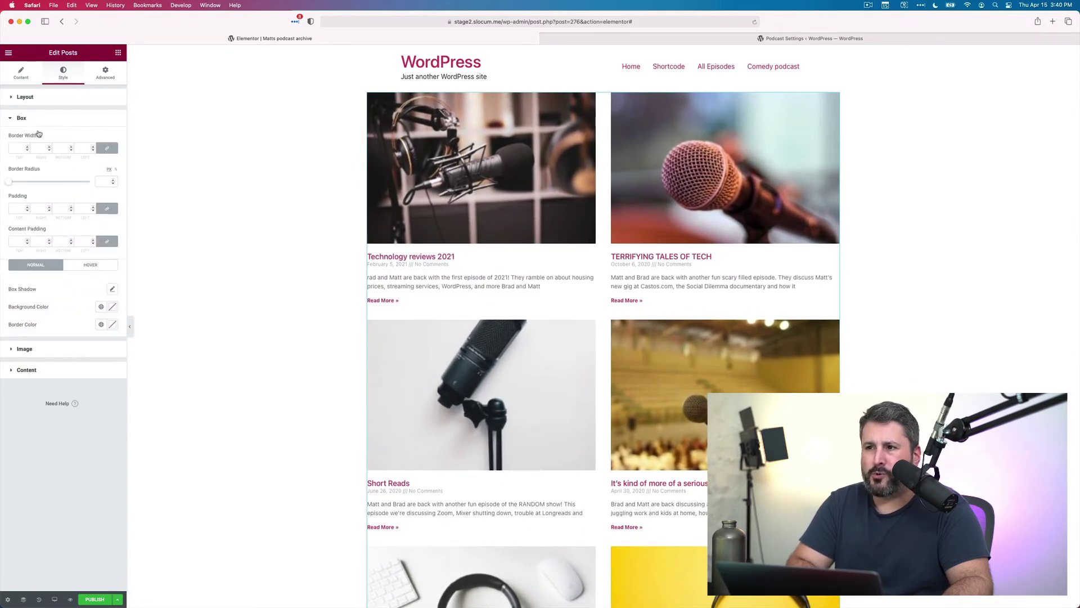
pyautogui.click(107, 79)
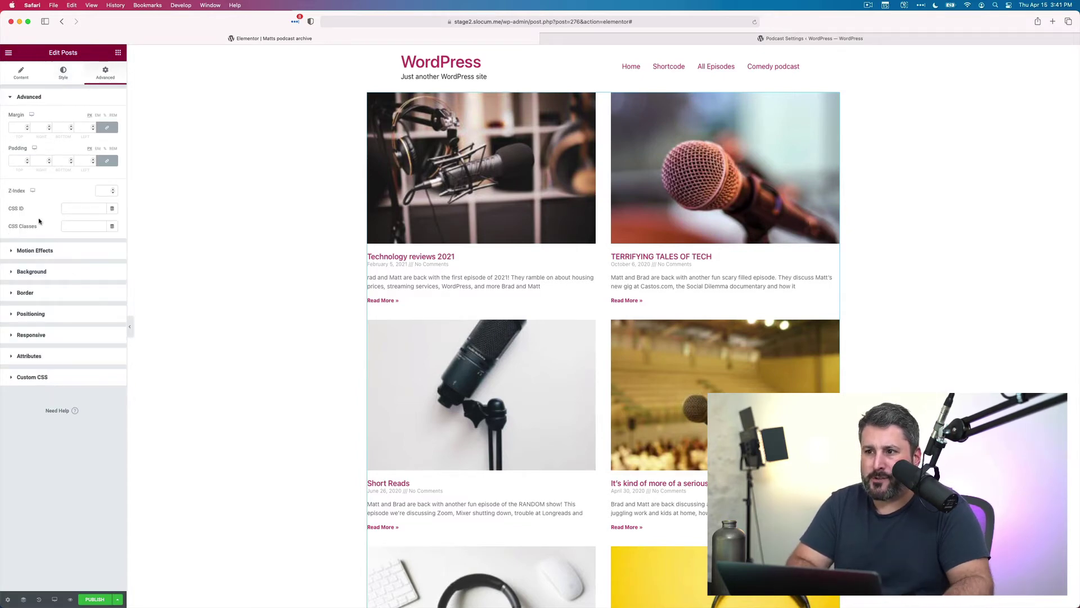
pyautogui.click(39, 246)
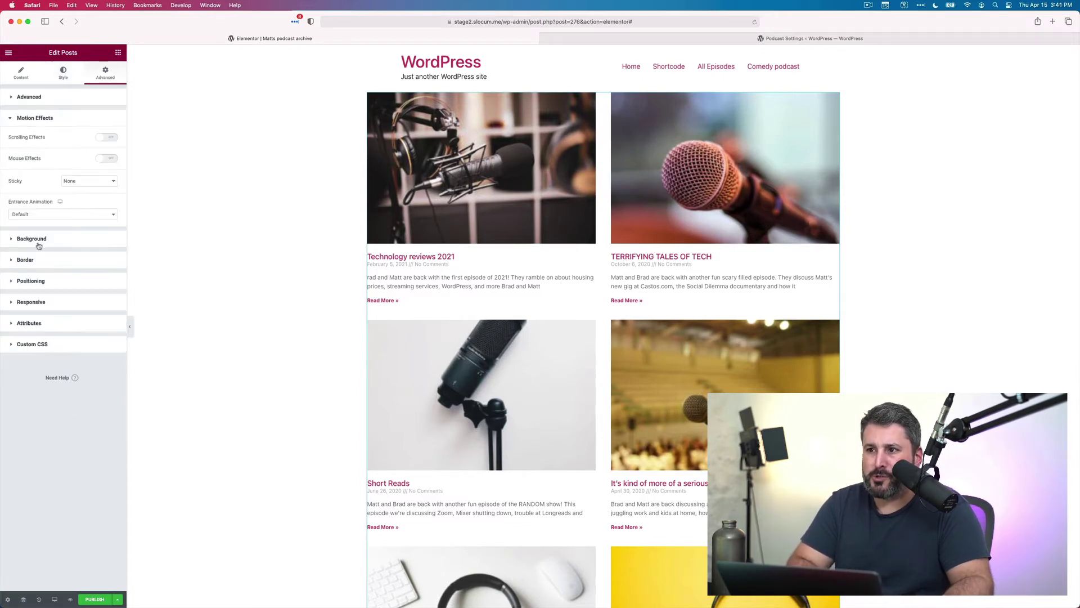
pyautogui.click(106, 138)
pyautogui.scroll(-5, 261, 166)
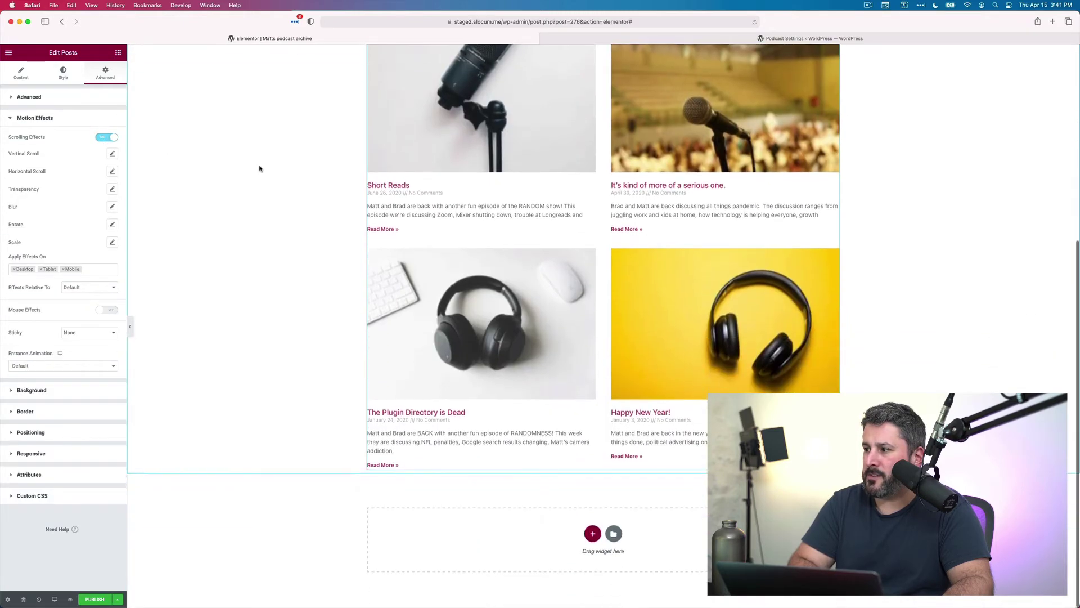
pyautogui.scroll(5, 259, 169)
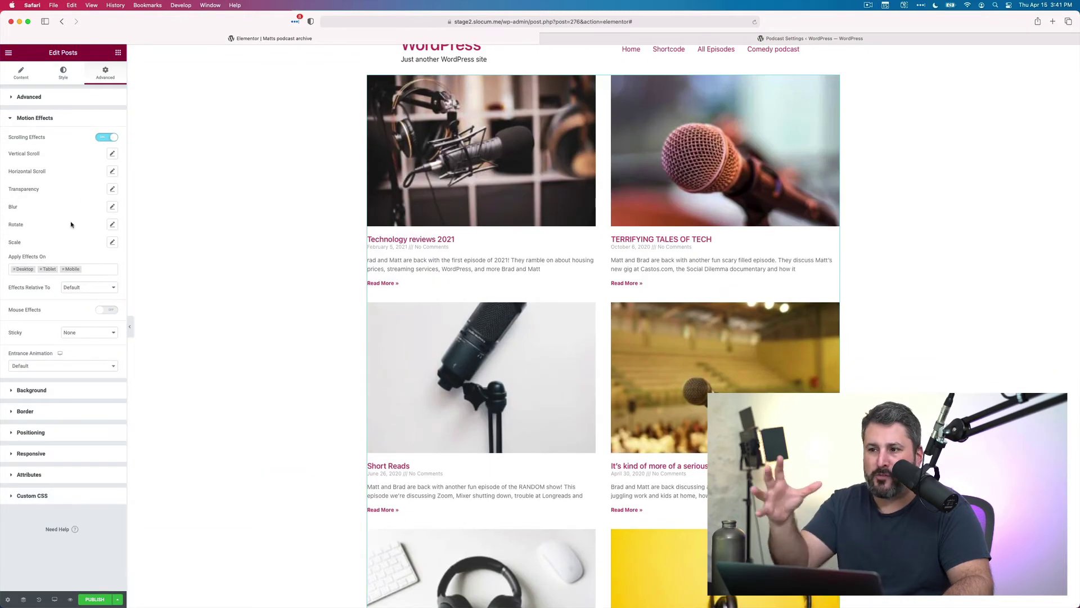
pyautogui.click(108, 137)
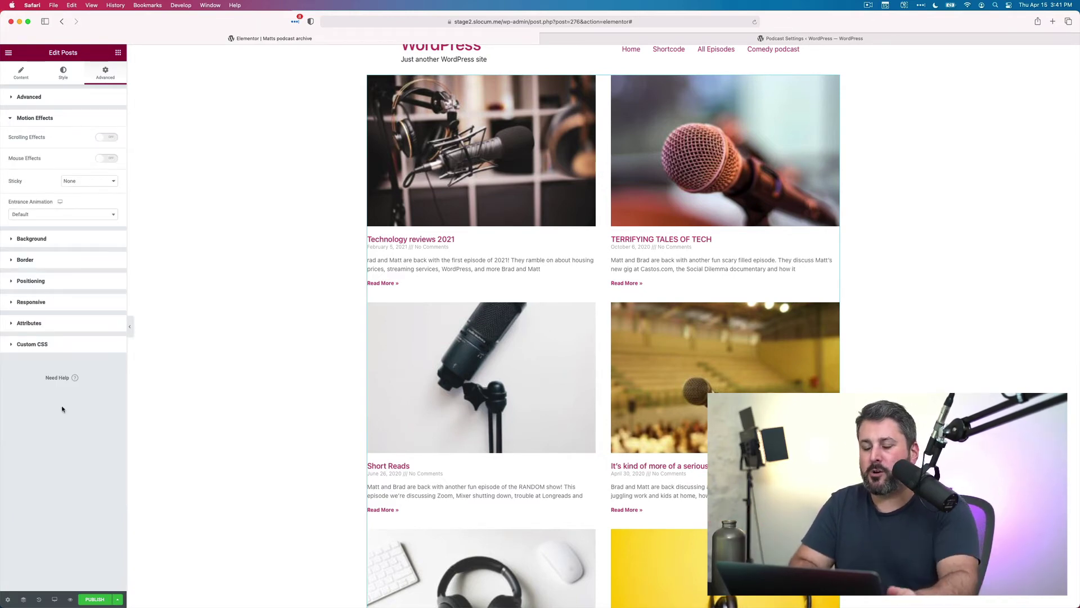
pyautogui.click(88, 600)
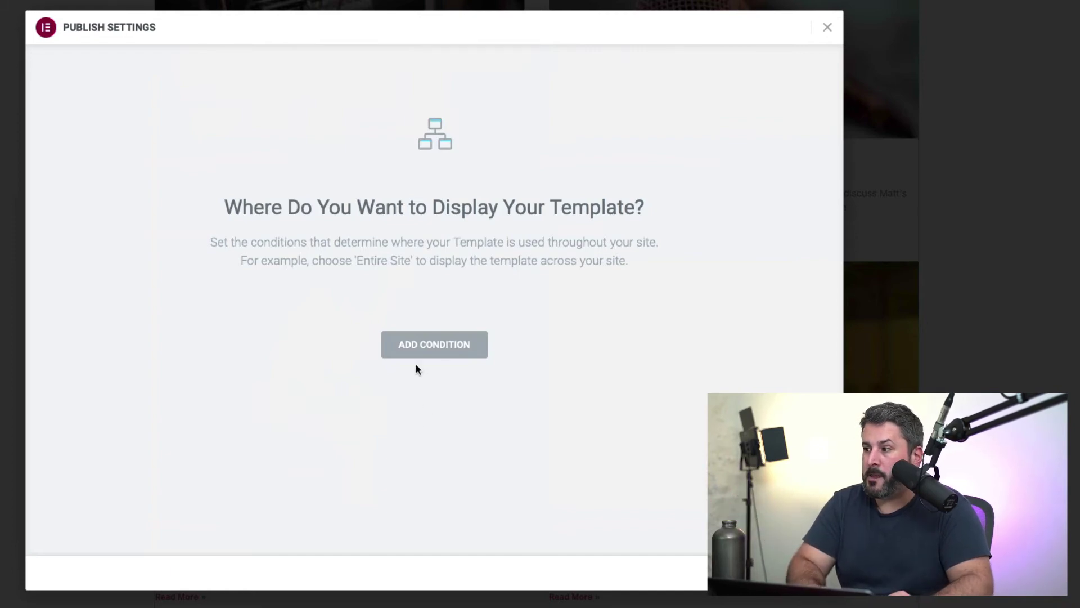
# Add a display condition that includes only the Podcast Archive
pyautogui.click(425, 344)
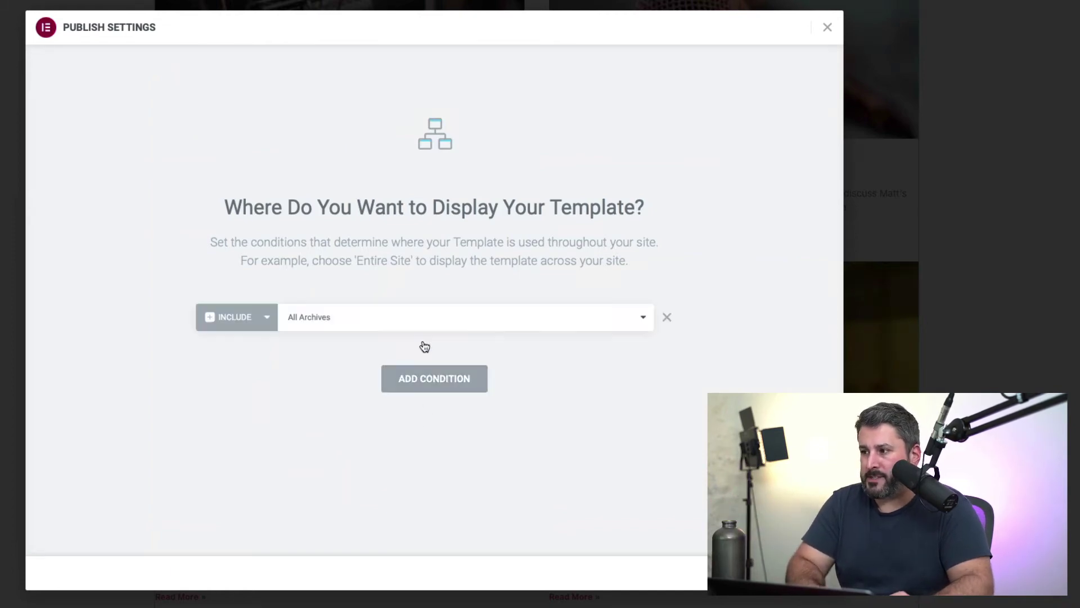
pyautogui.click(345, 315)
pyautogui.click(345, 311)
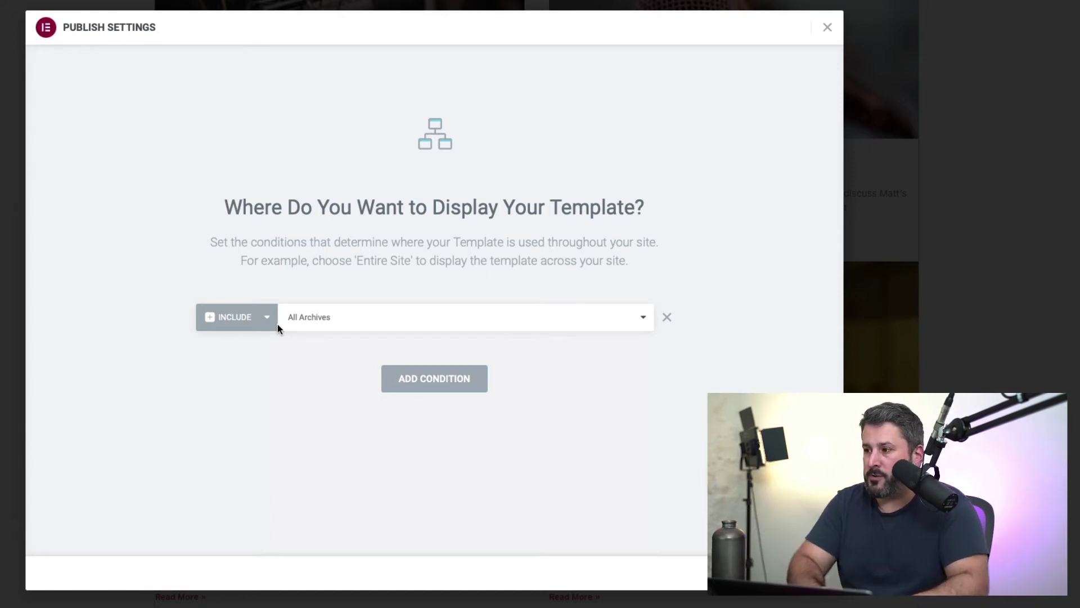
pyautogui.click(323, 313)
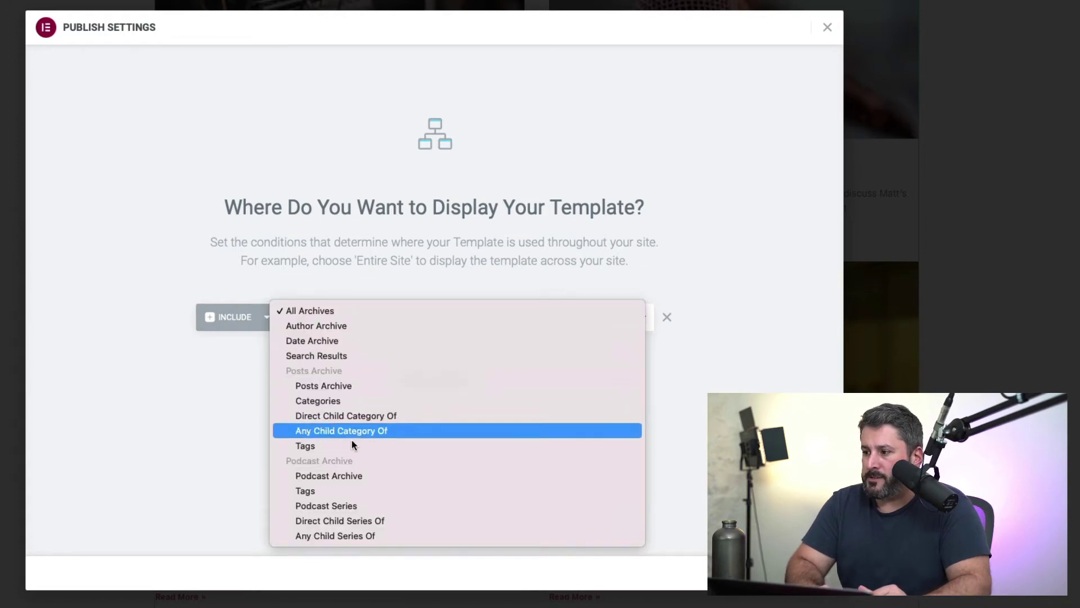
pyautogui.click(360, 476)
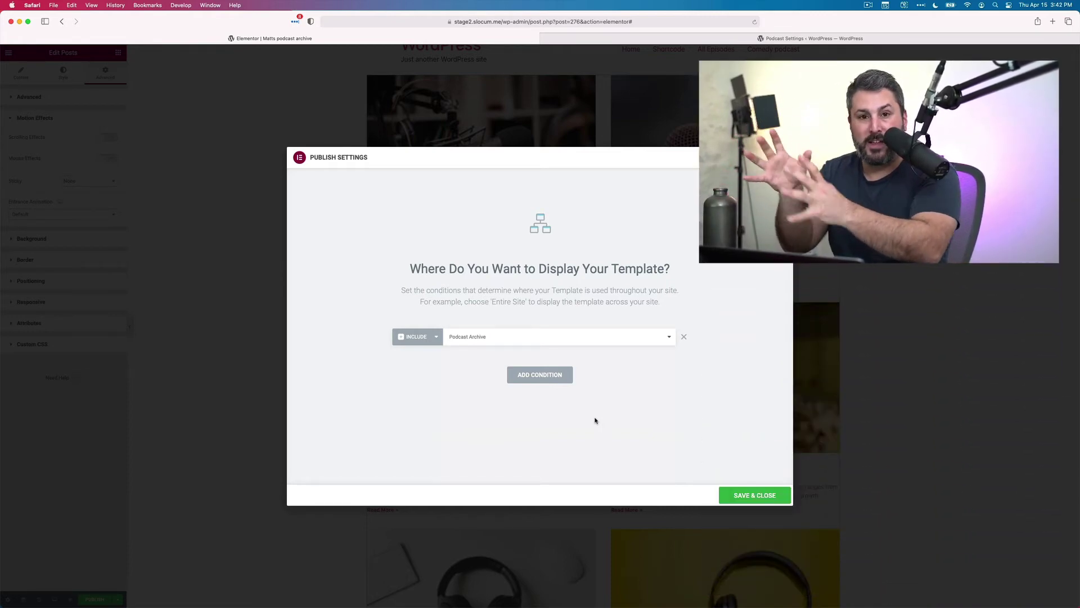
# Save and close the publish settings, view the live site, and open All Episodes
pyautogui.click(736, 491)
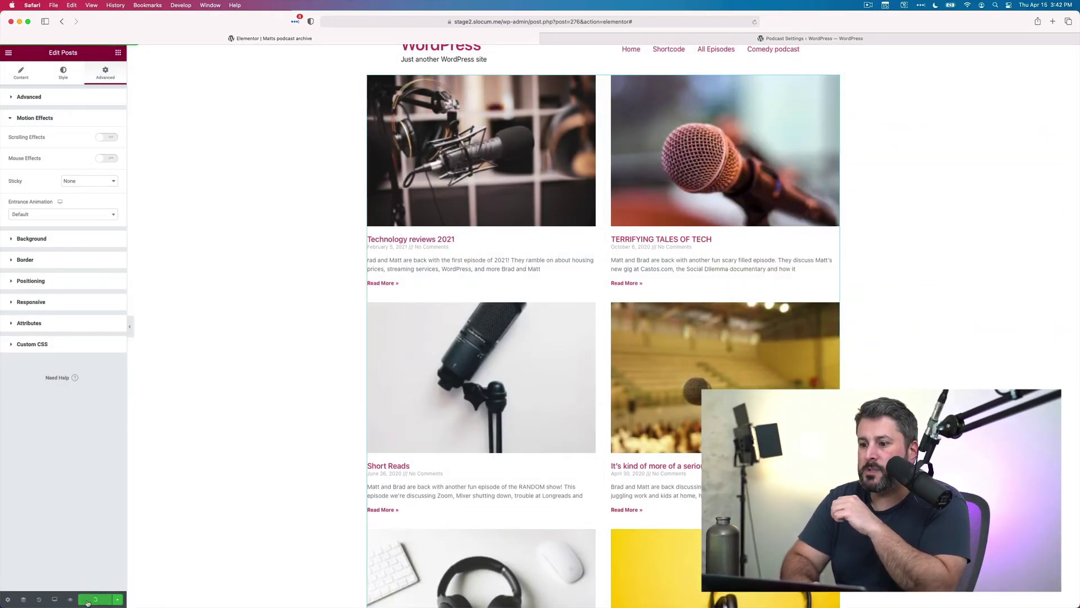
pyautogui.click(71, 572)
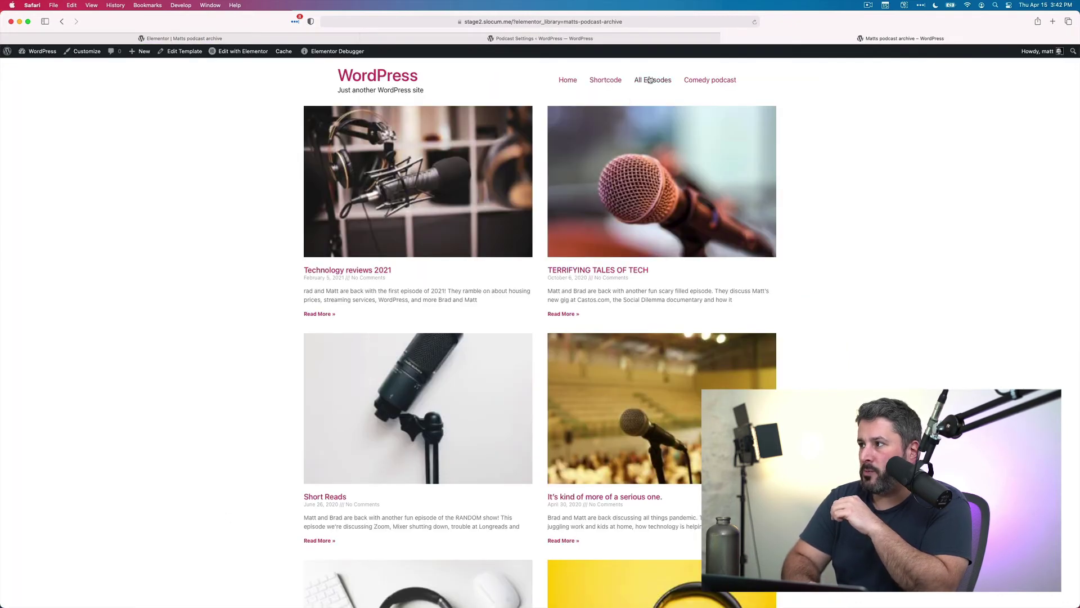
pyautogui.click(648, 80)
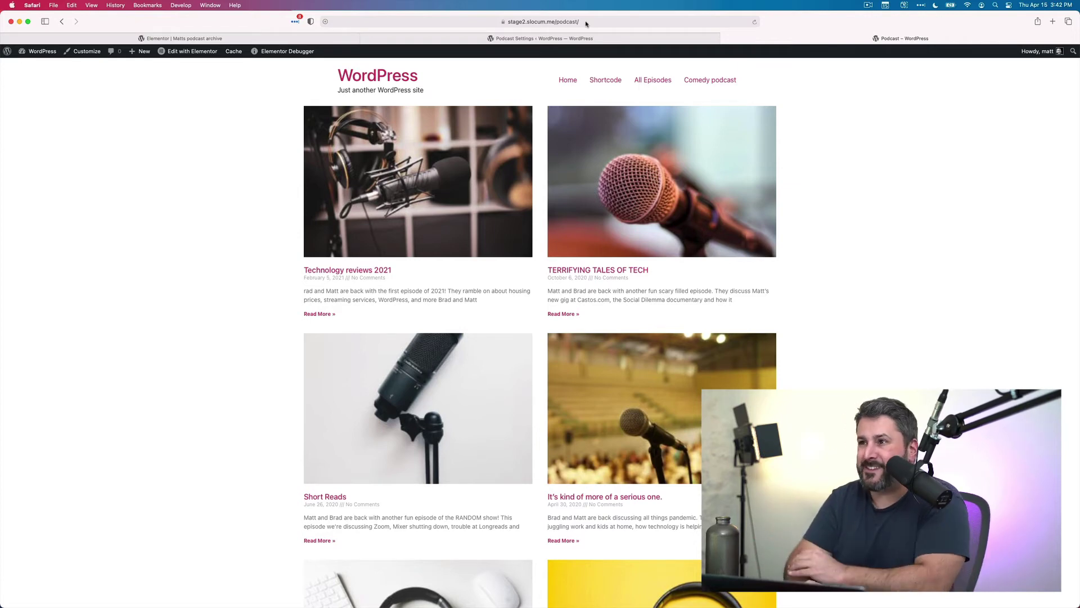
# Close the live Podcast page and Podcast Settings tabs, returning to the Elementor editor
pyautogui.click(380, 40)
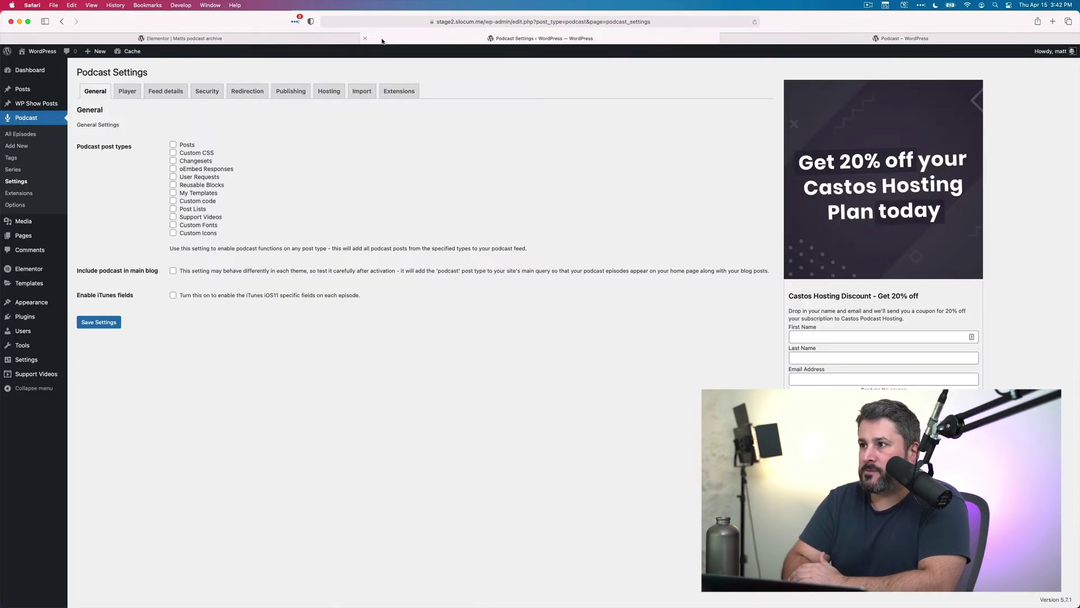
pyautogui.click(295, 38)
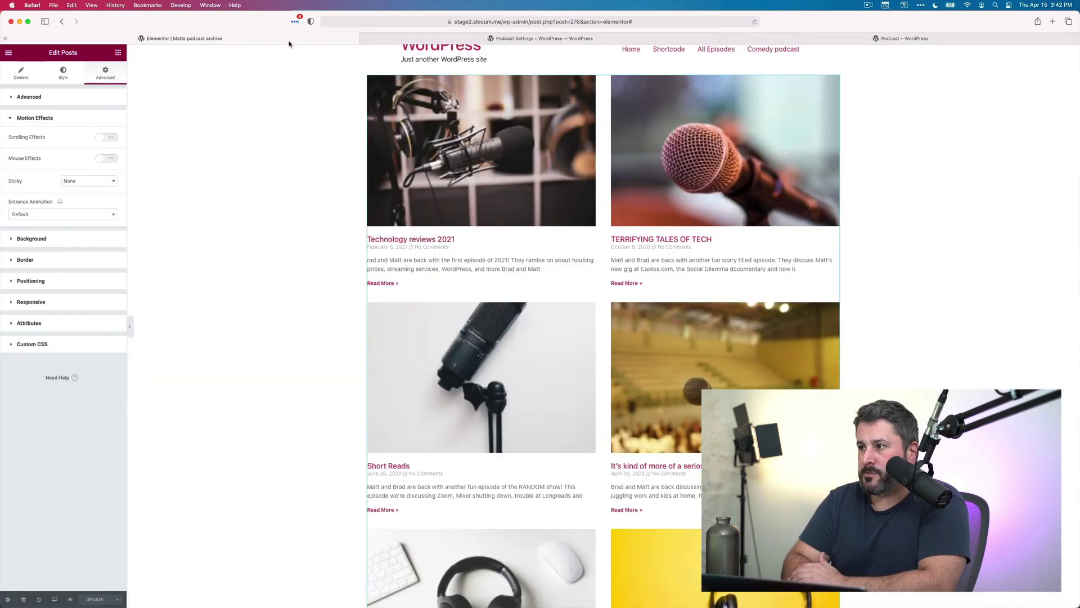
pyautogui.click(725, 38)
pyautogui.click(545, 38)
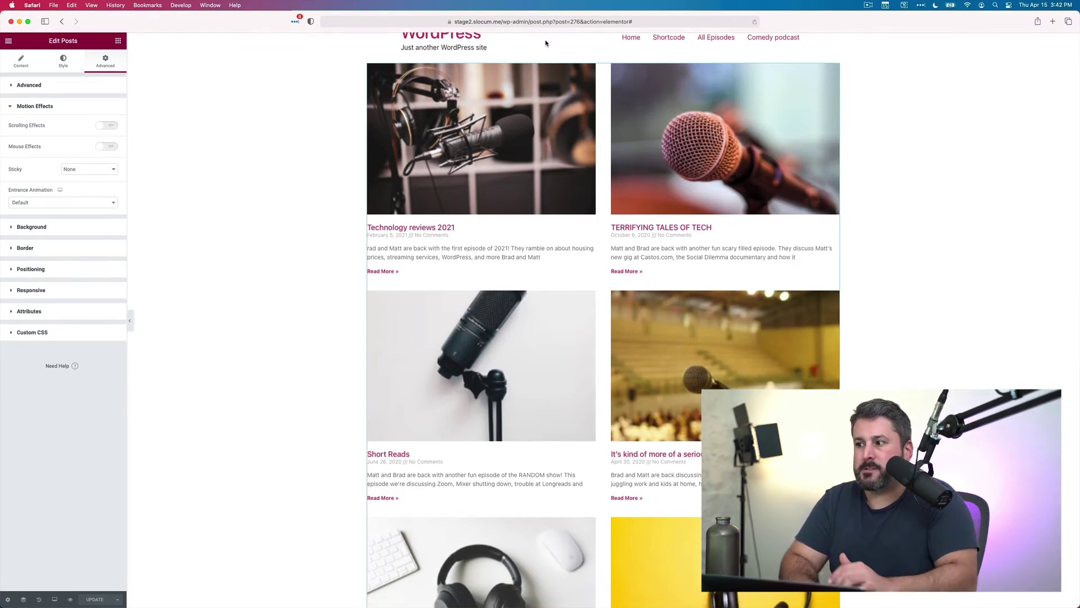
# Switch the Posts widget to the Cards skin with 2 columns
pyautogui.click(23, 67)
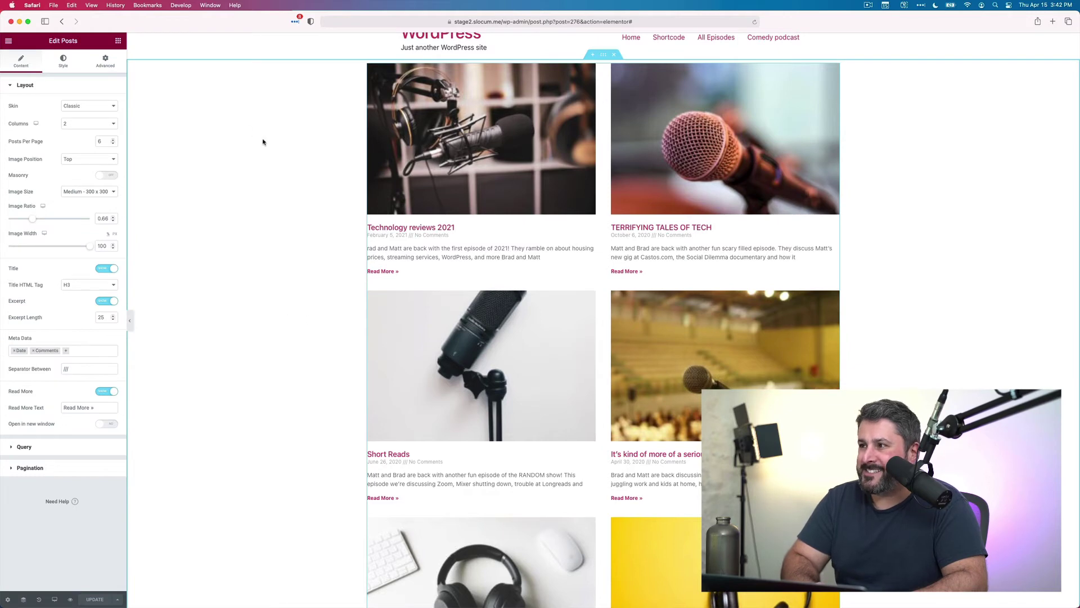
pyautogui.scroll(2, 349, 169)
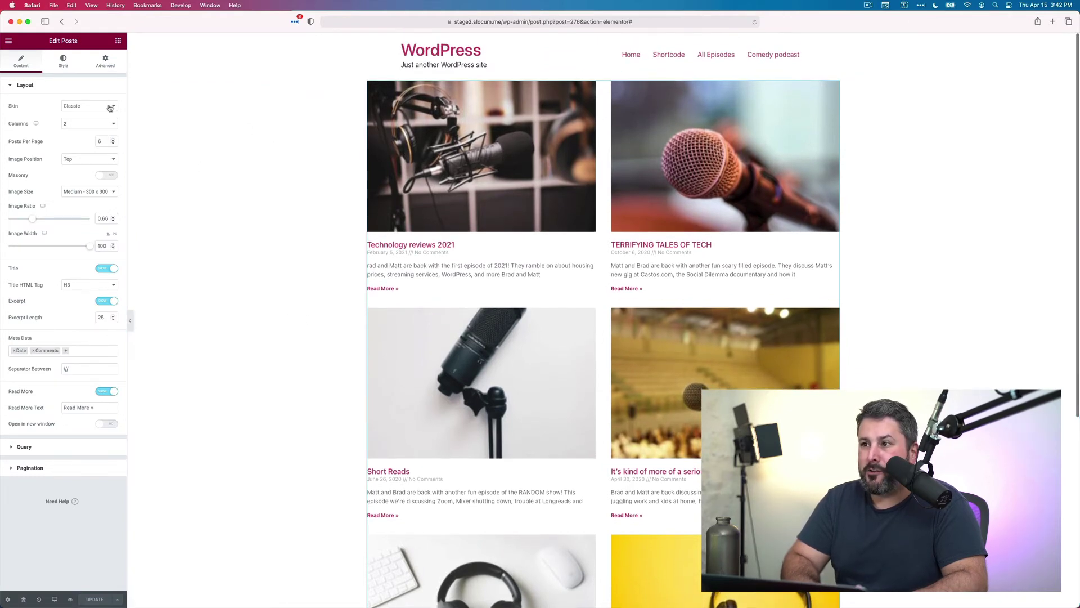
pyautogui.click(110, 107)
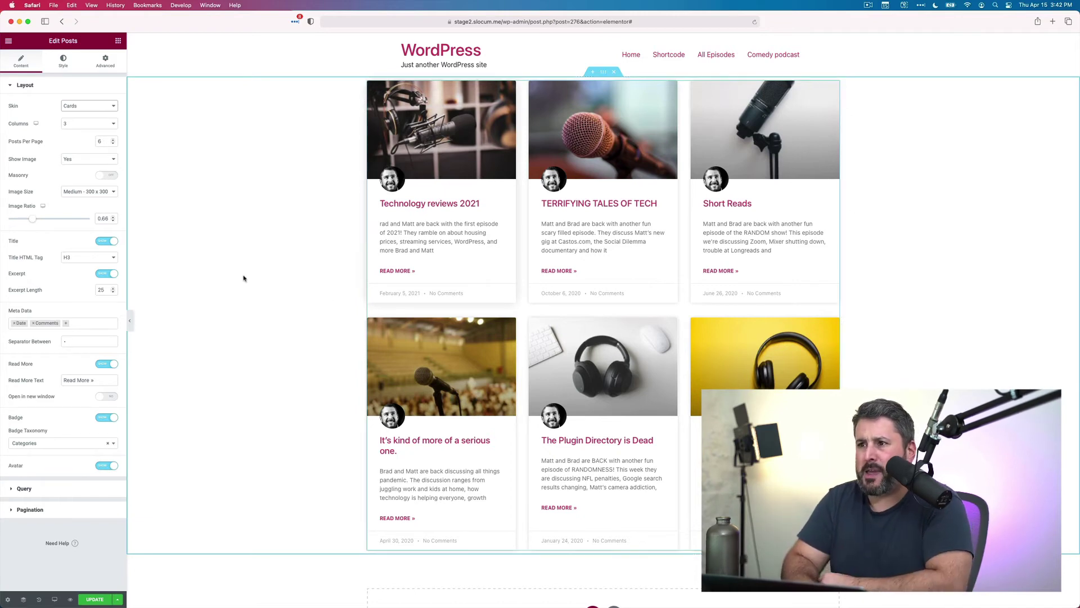
pyautogui.click(100, 123)
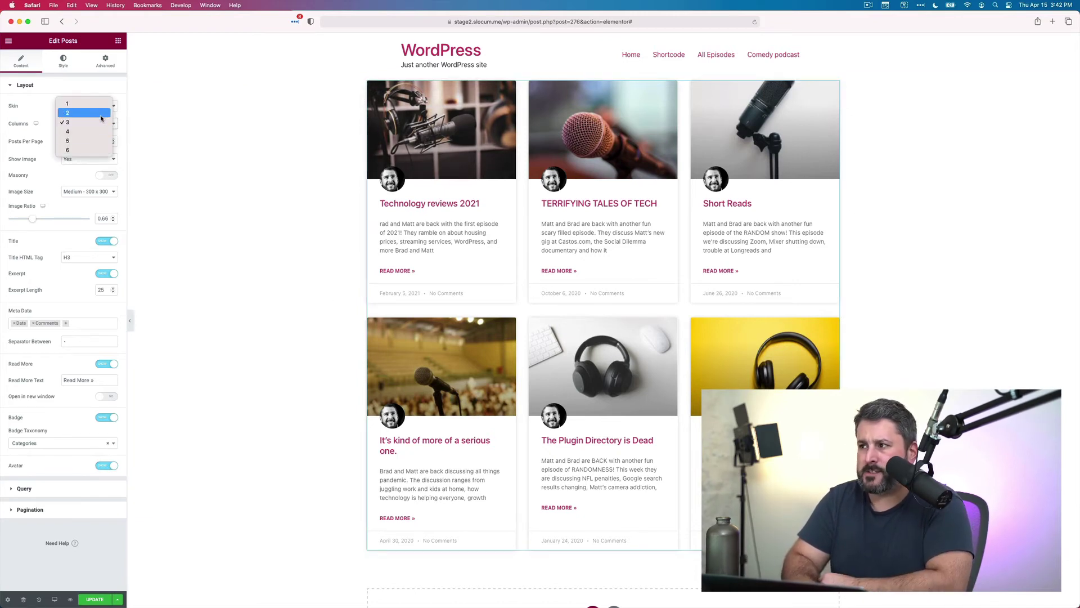
pyautogui.click(100, 113)
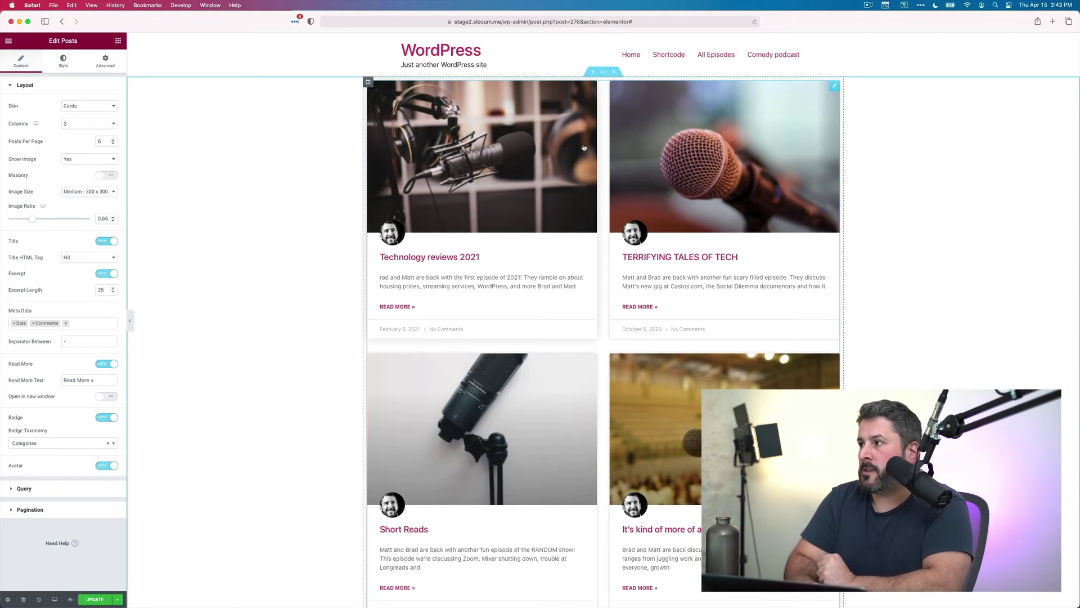
# Replace the episode section with the library's 'The Blog.' archive block and select its posts grid
pyautogui.click(614, 72)
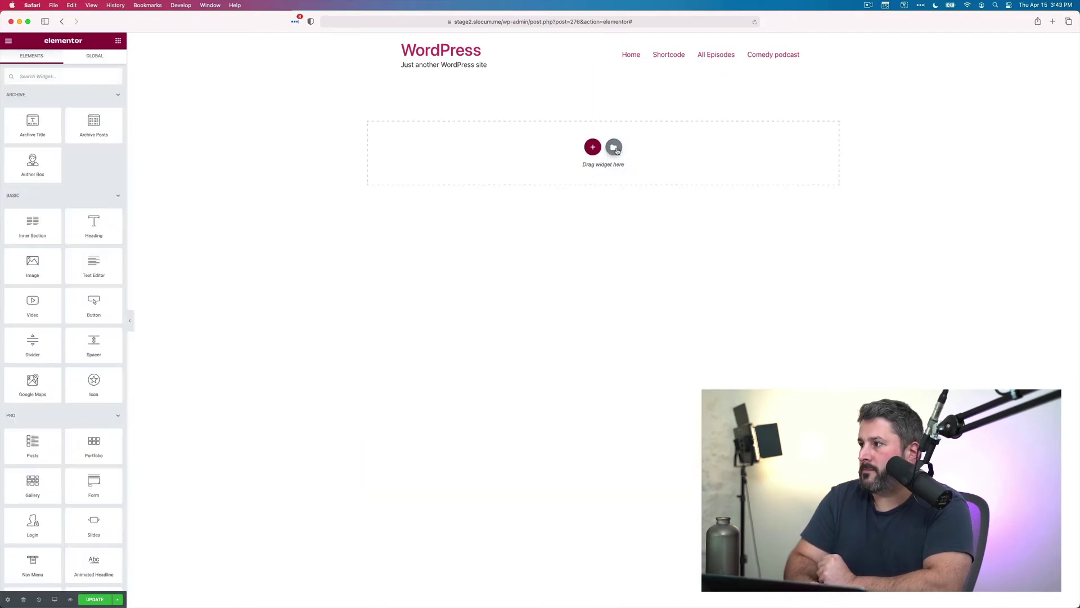
pyautogui.click(613, 147)
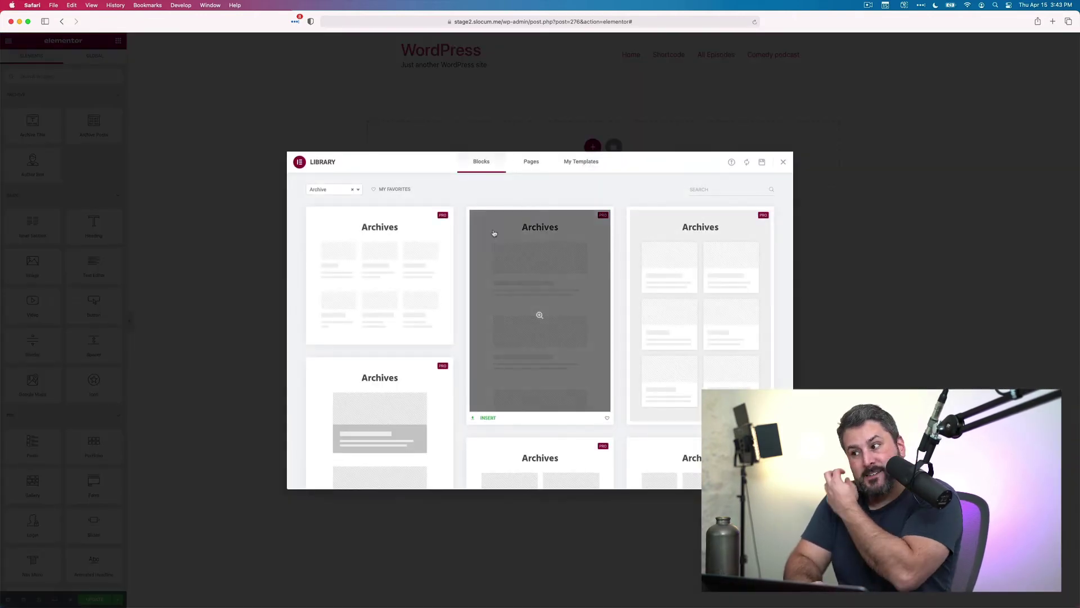
pyautogui.scroll(-10, 478, 281)
pyautogui.scroll(-10, 454, 301)
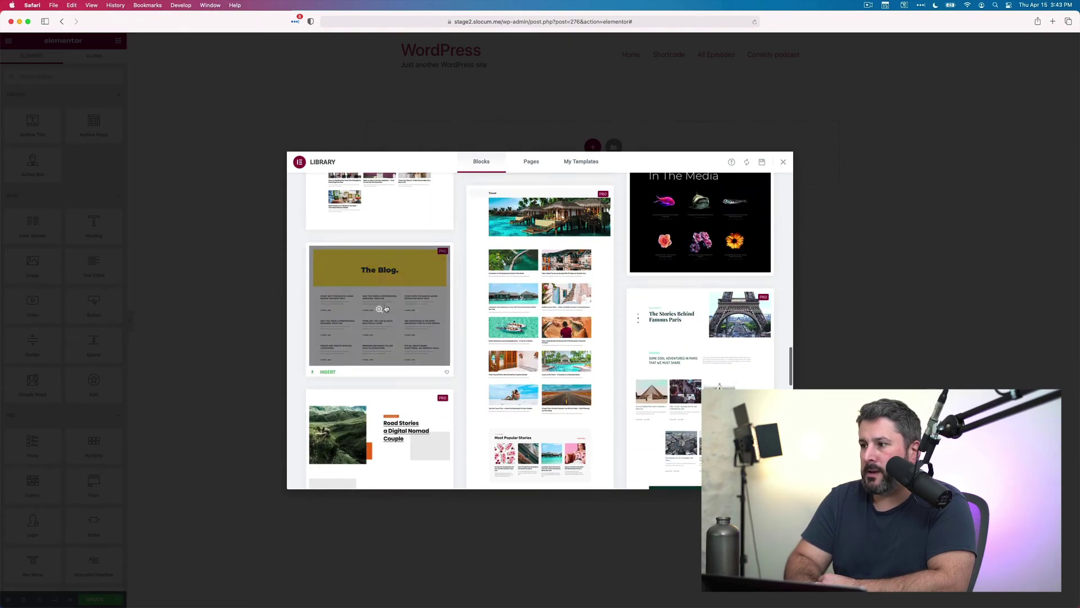
pyautogui.click(327, 370)
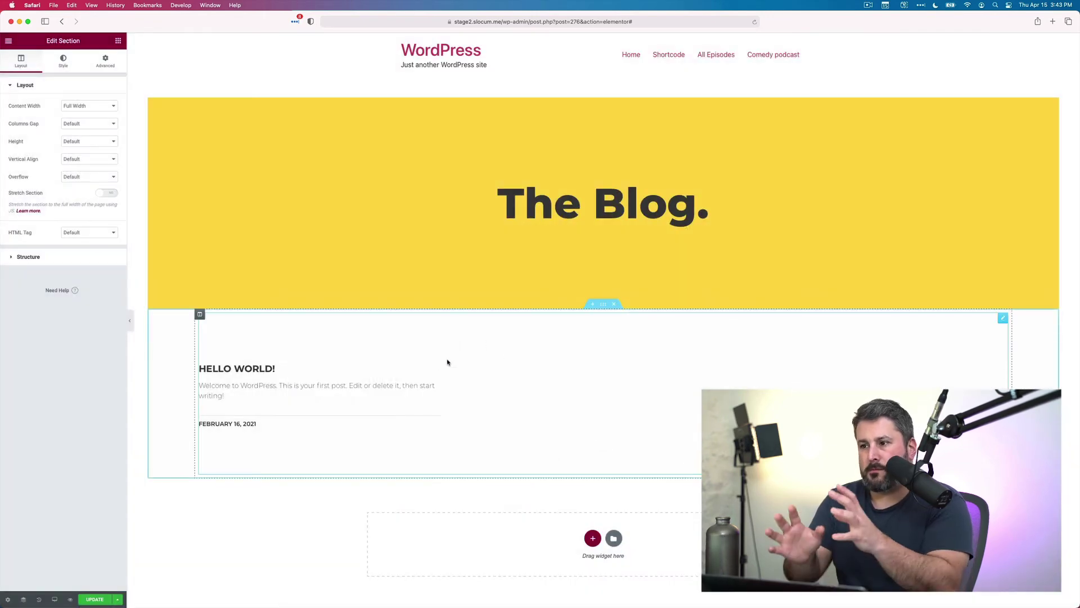
pyautogui.click(539, 380)
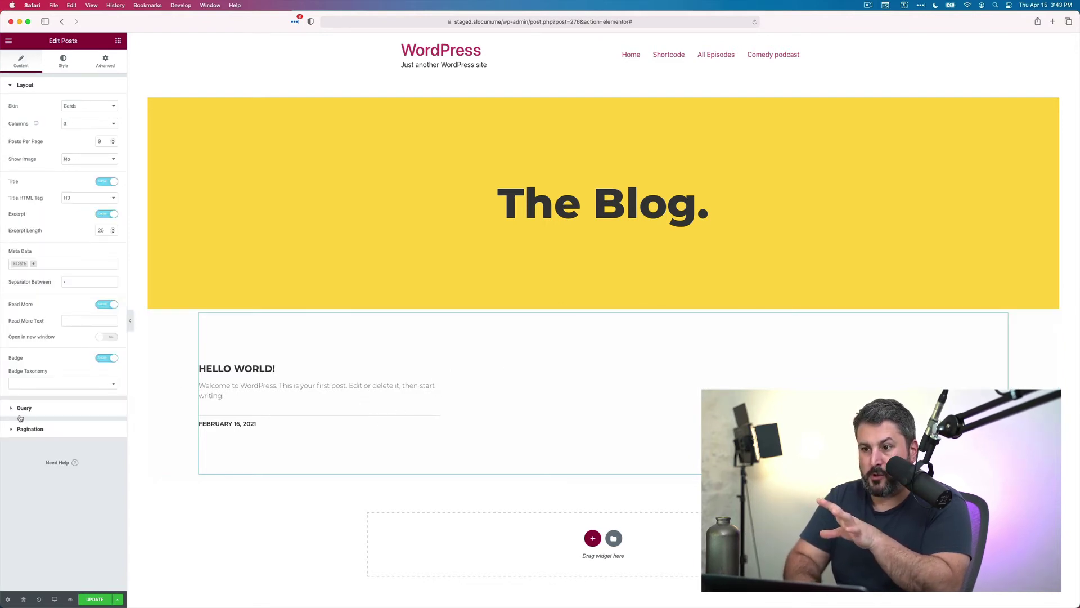
# Set the Posts widget's query Source to Podcast
pyautogui.click(23, 410)
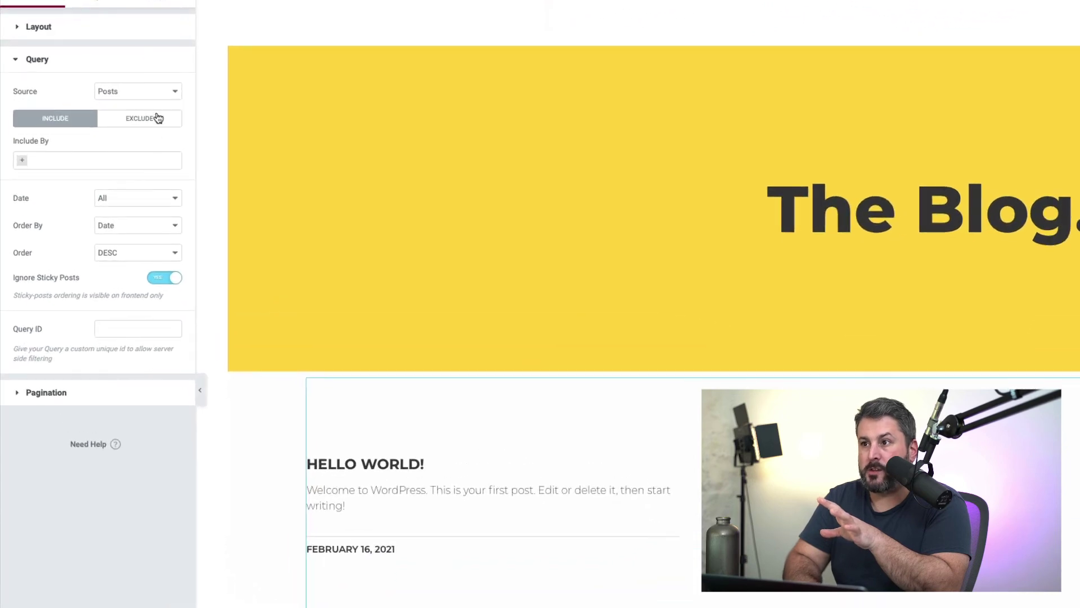
pyautogui.click(164, 92)
pyautogui.click(164, 117)
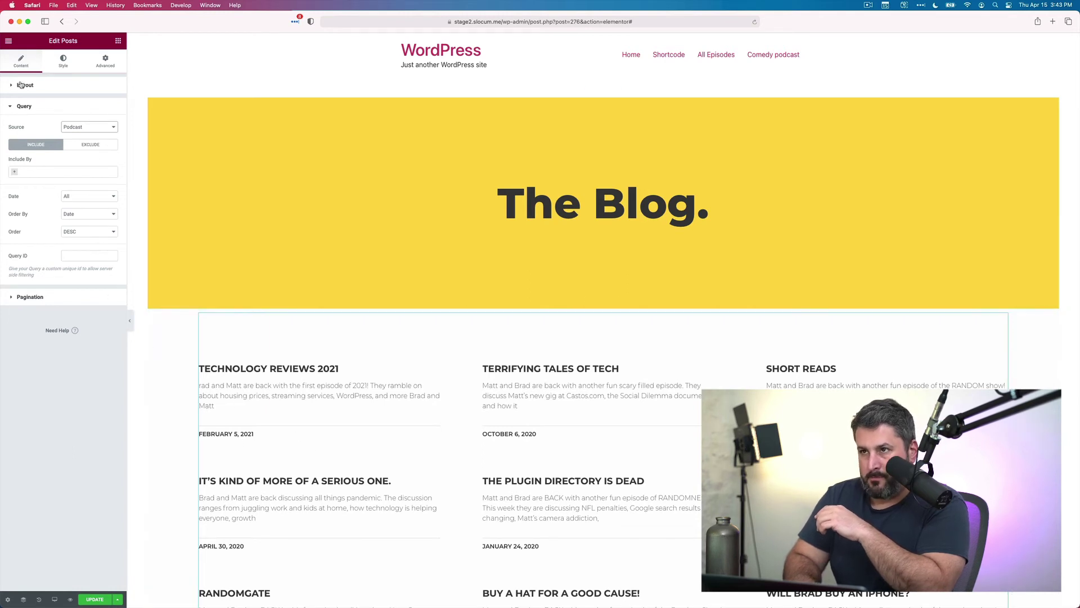
# Replace 'Blog' with 'Podcast' so the banner heading reads 'The Podcast.'
pyautogui.click(24, 90)
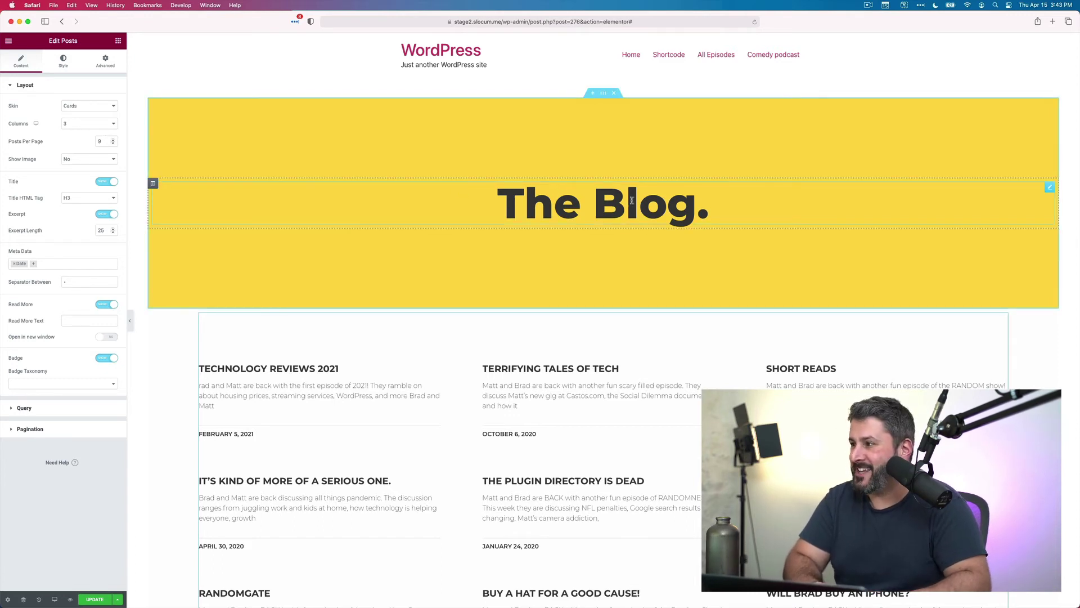
pyautogui.doubleClick(634, 200)
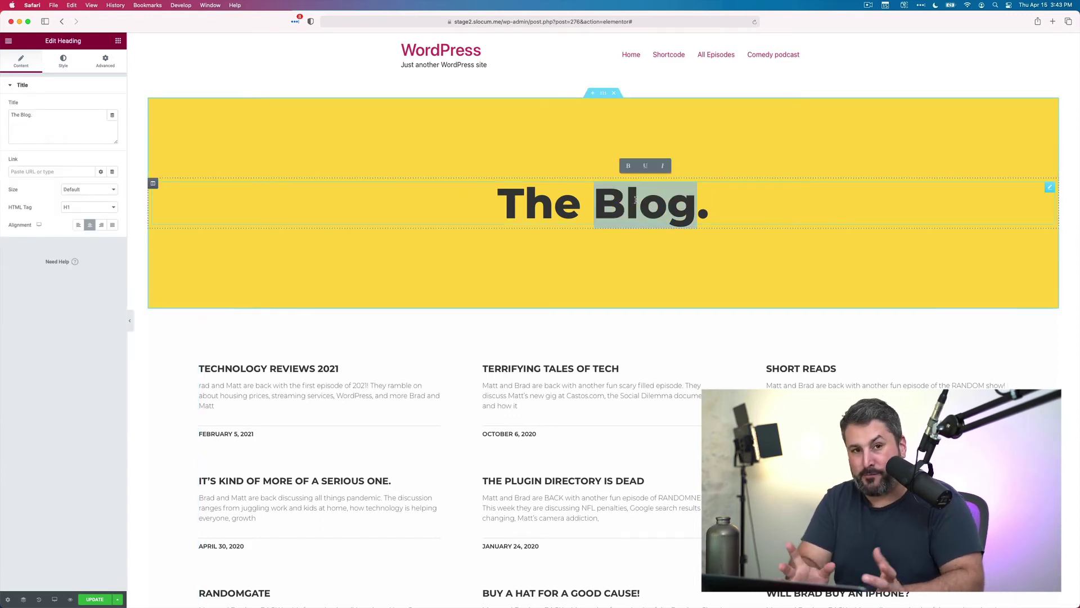
pyautogui.write('Podcast')
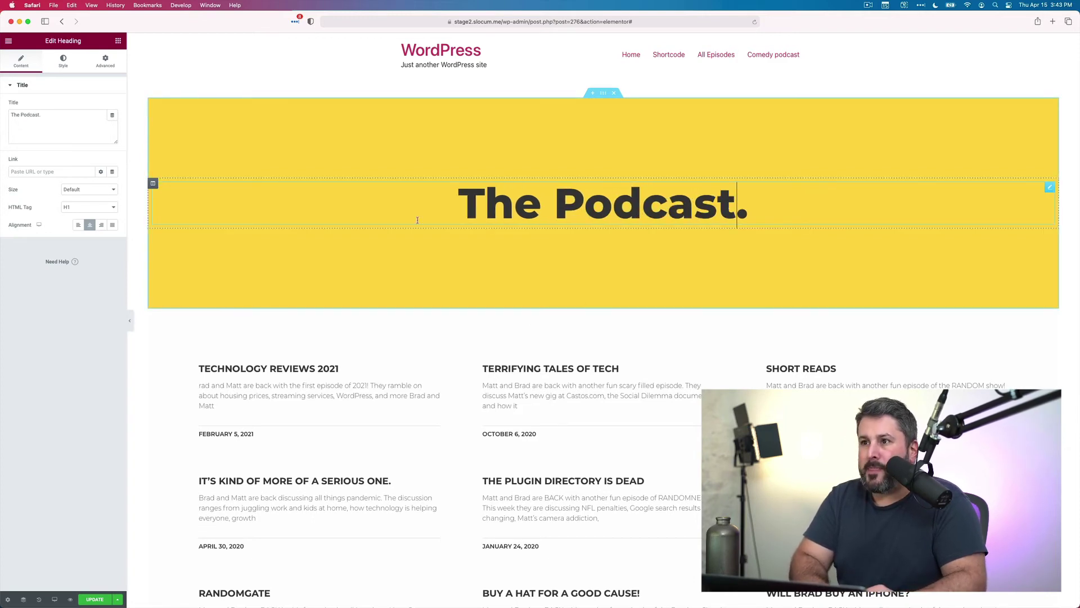
# Add a Subscribe Buttons widget under 'The Podcast.' heading in the yellow banner
pyautogui.click(117, 41)
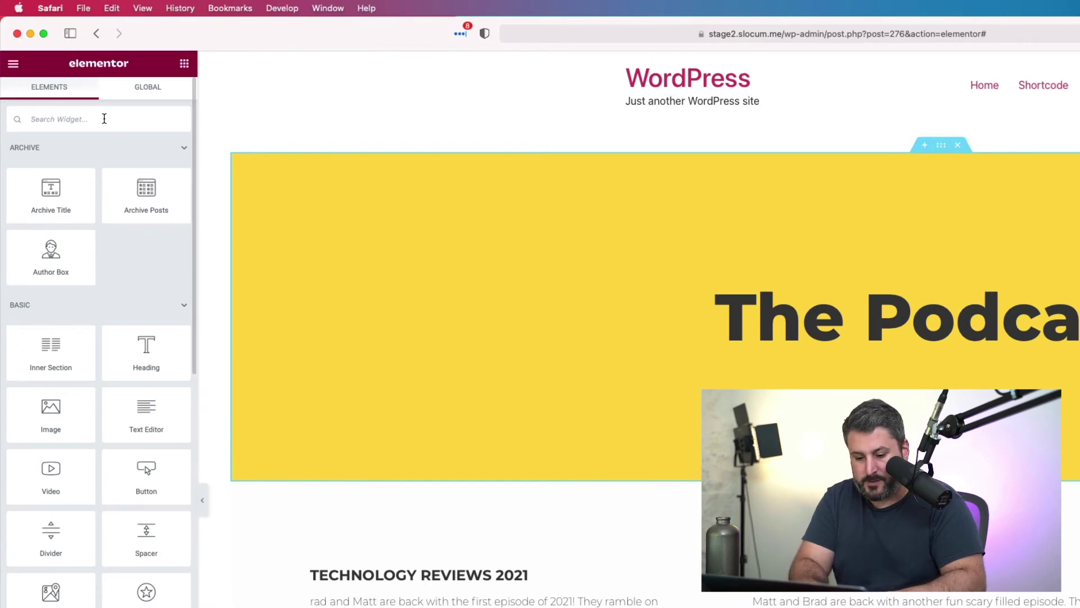
pyautogui.click(104, 118)
pyautogui.write('sub')
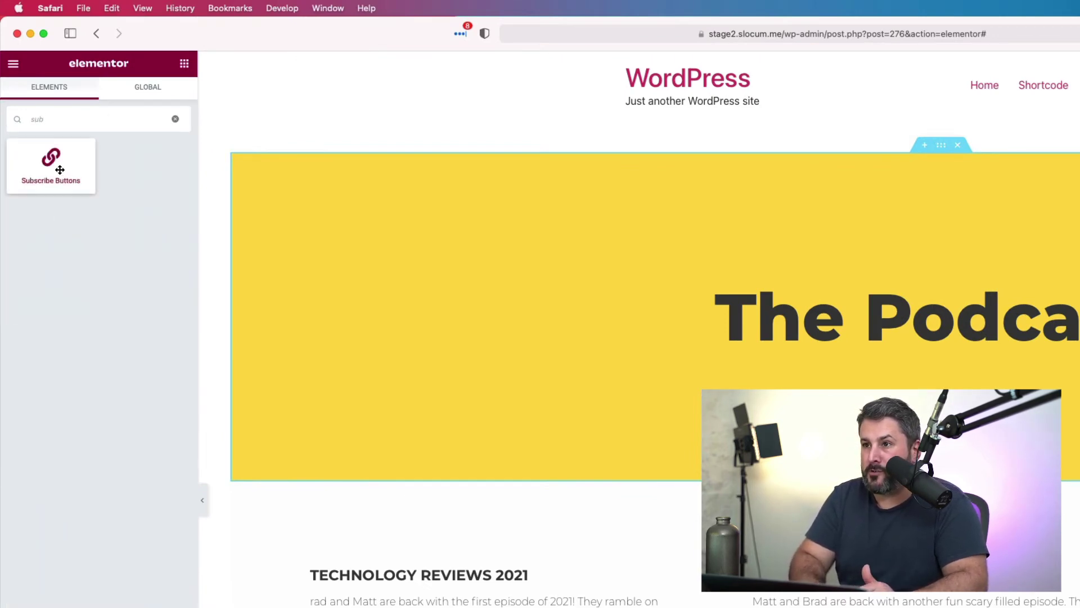
pyautogui.moveTo(60, 170); pyautogui.dragTo(930, 352)
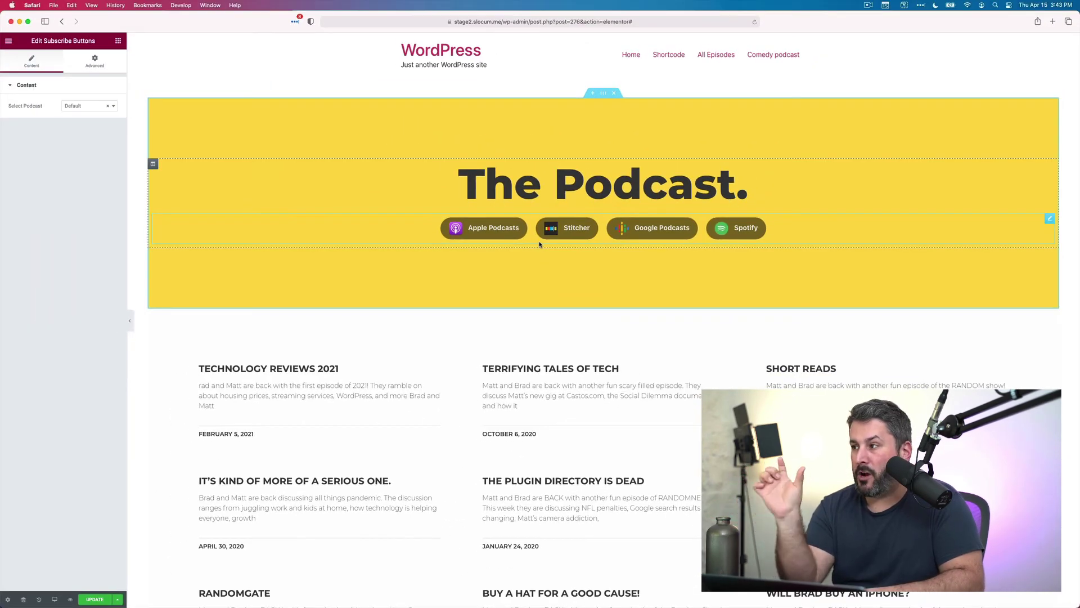
pyautogui.scroll(-1, 539, 244)
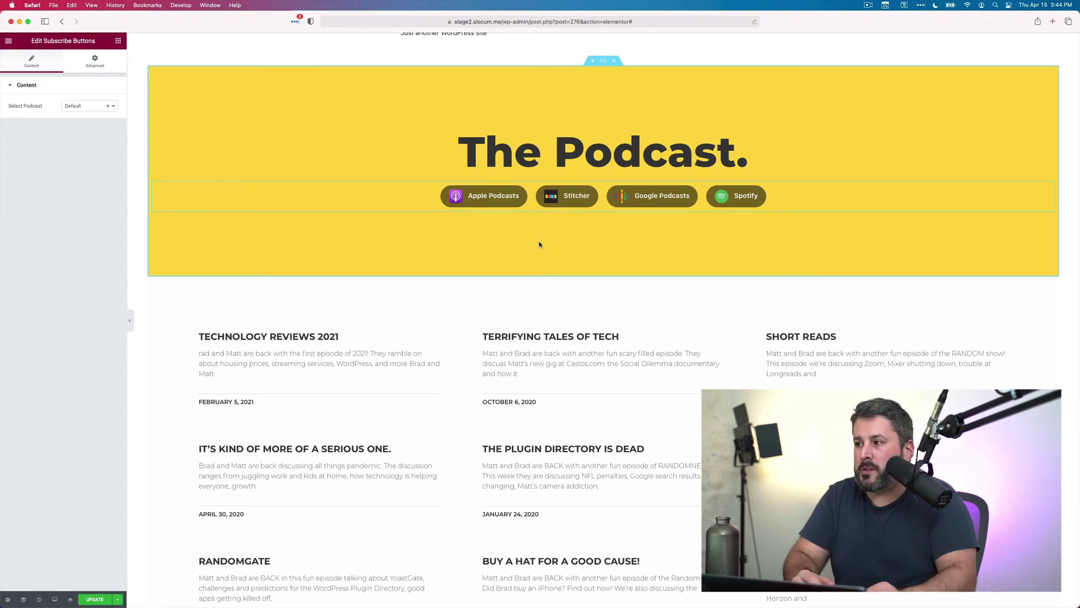
# Set the episode grid's Show Image option to Yes
pyautogui.click(460, 342)
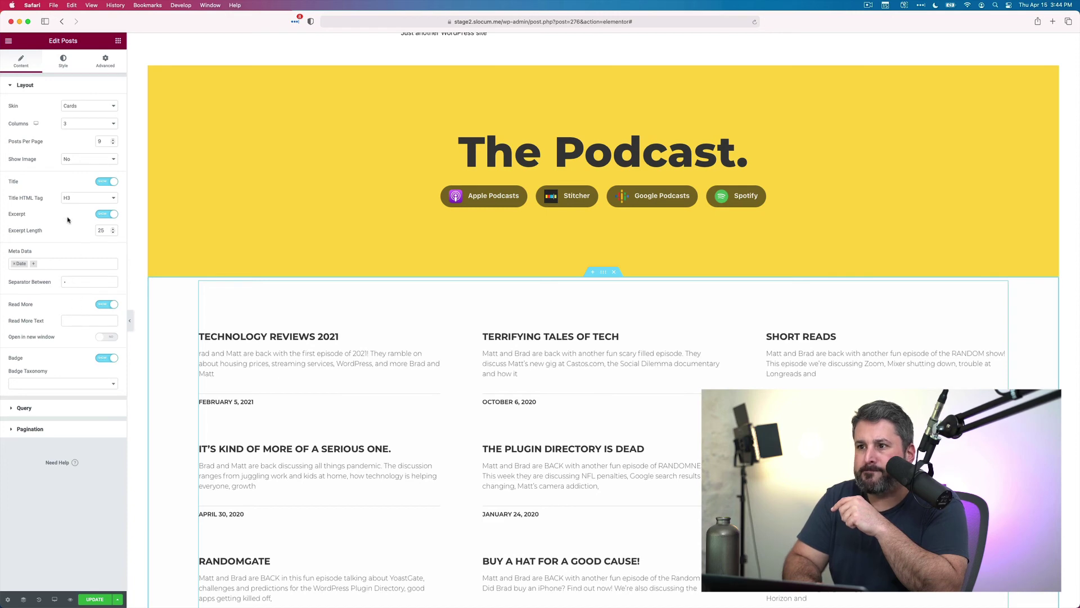
pyautogui.click(90, 159)
pyautogui.click(92, 151)
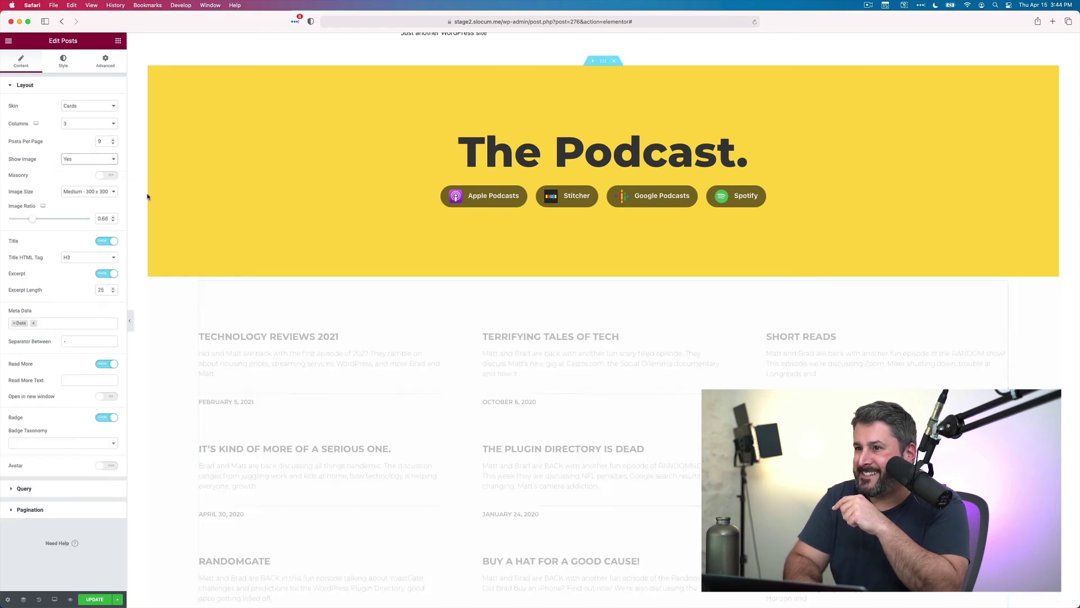
pyautogui.scroll(-5, 408, 469)
pyautogui.scroll(-1, 409, 469)
# Set the episode grid to 4 columns
pyautogui.click(109, 124)
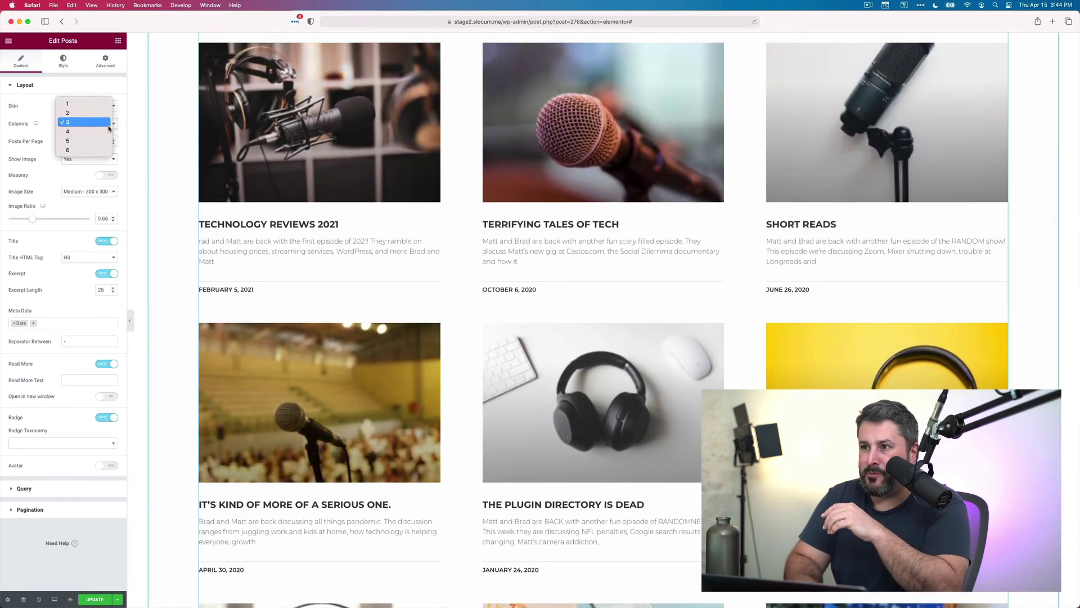
pyautogui.click(104, 115)
pyautogui.scroll(10, 191, 229)
pyautogui.click(91, 124)
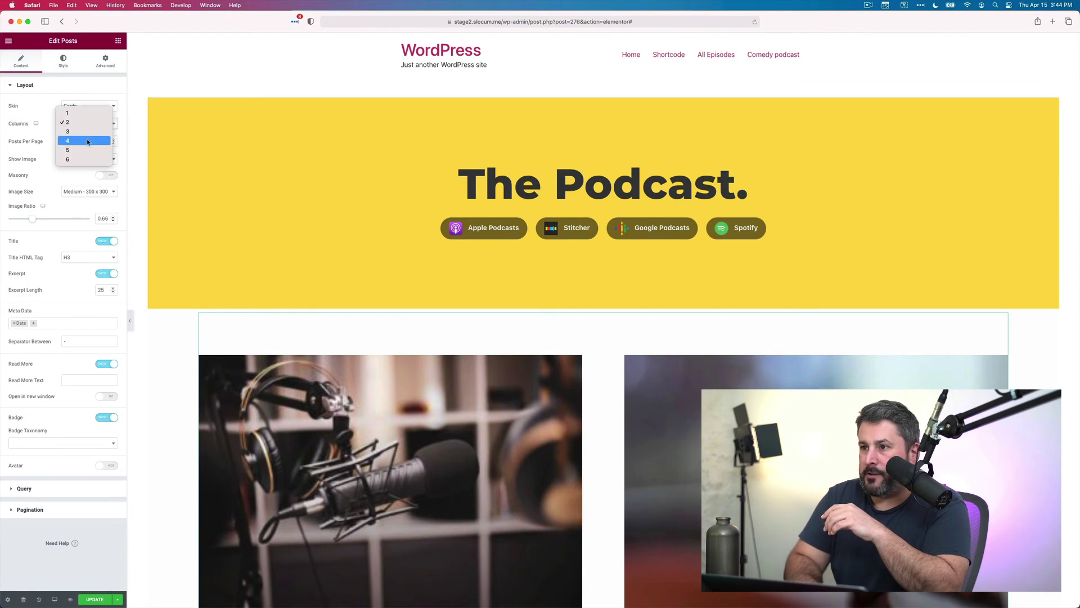
pyautogui.click(87, 142)
pyautogui.scroll(-5, 428, 447)
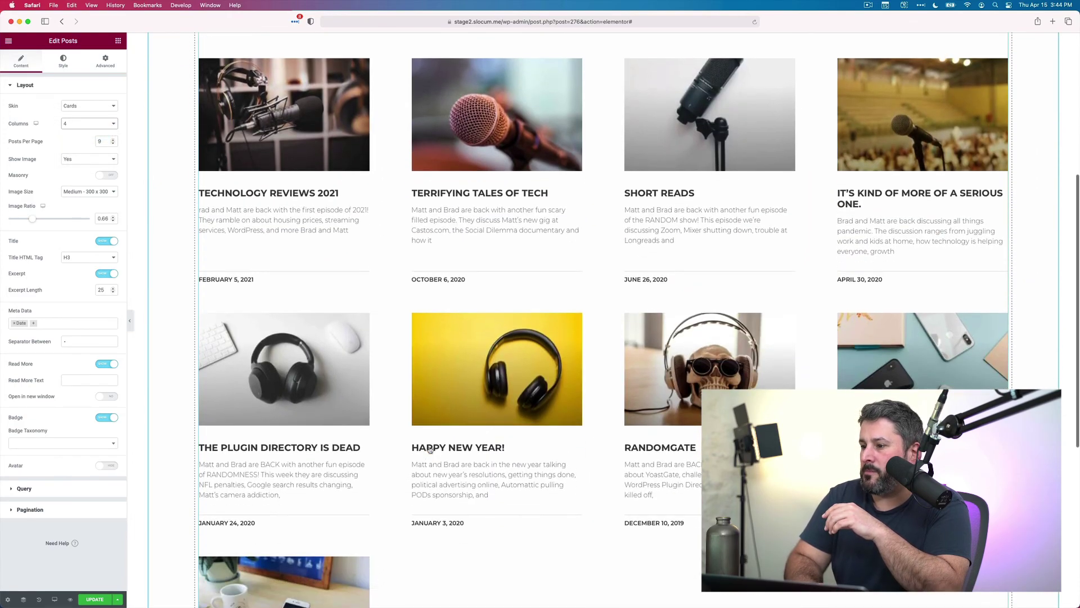
pyautogui.scroll(-3, 429, 449)
pyautogui.scroll(5, 430, 449)
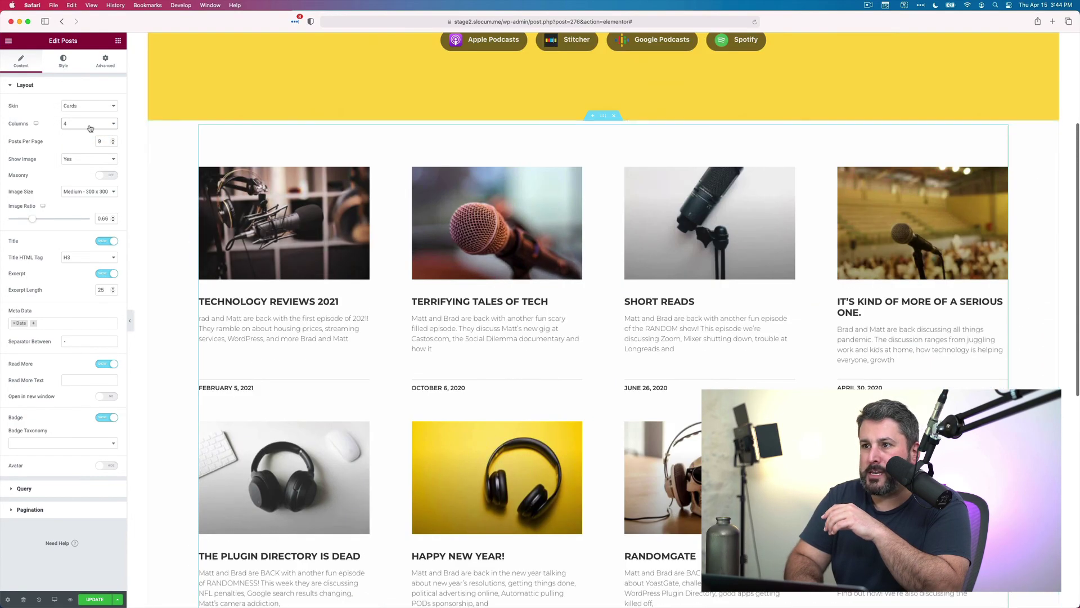
pyautogui.scroll(-5, 397, 282)
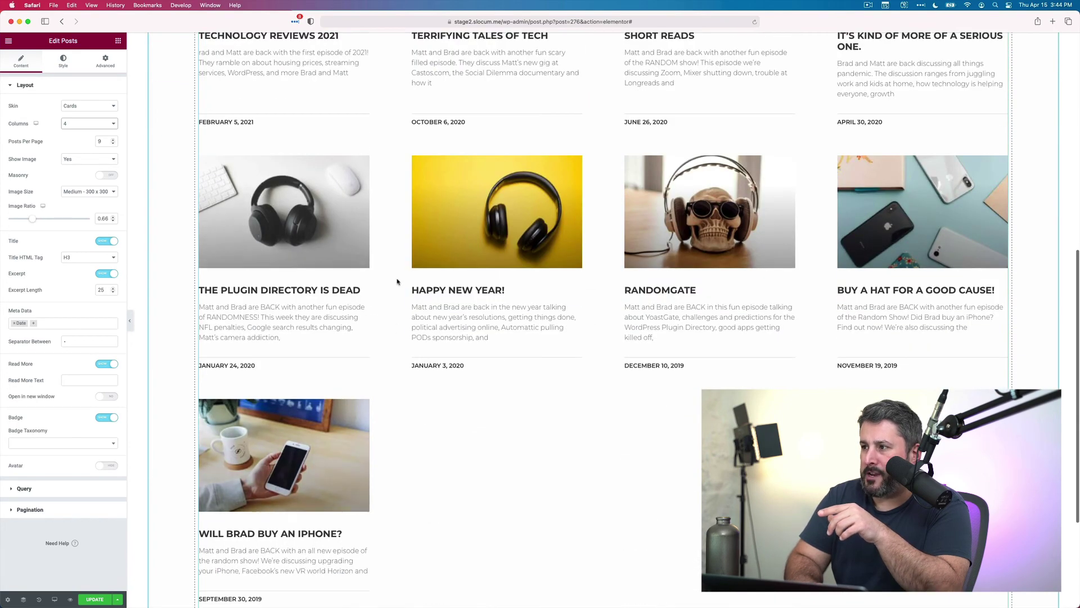
# Reduce Posts Per Page from 9 to 8
pyautogui.click(112, 144)
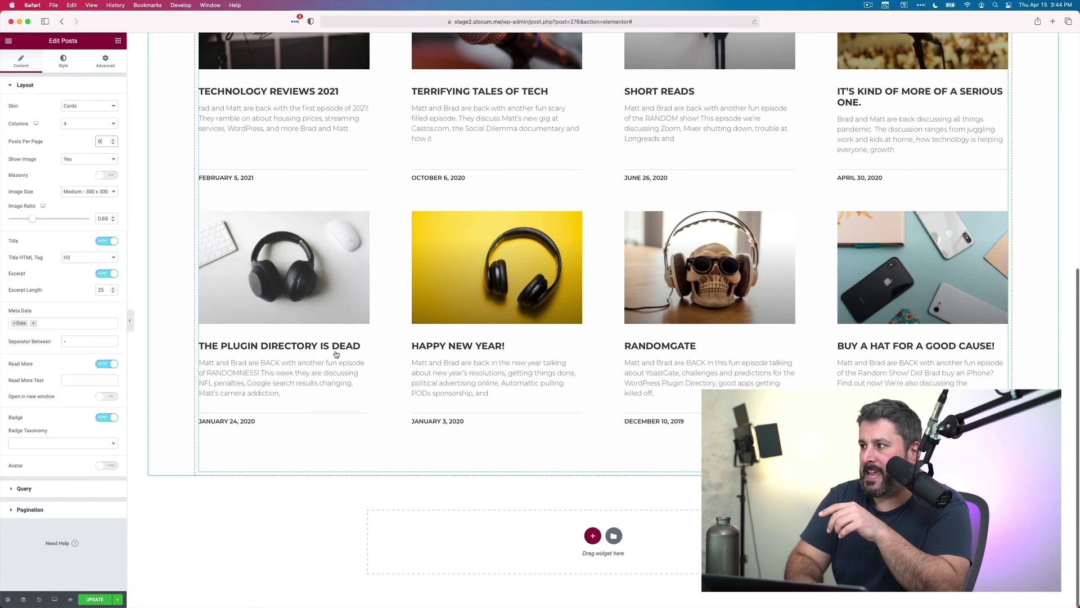
pyautogui.scroll(4, 336, 355)
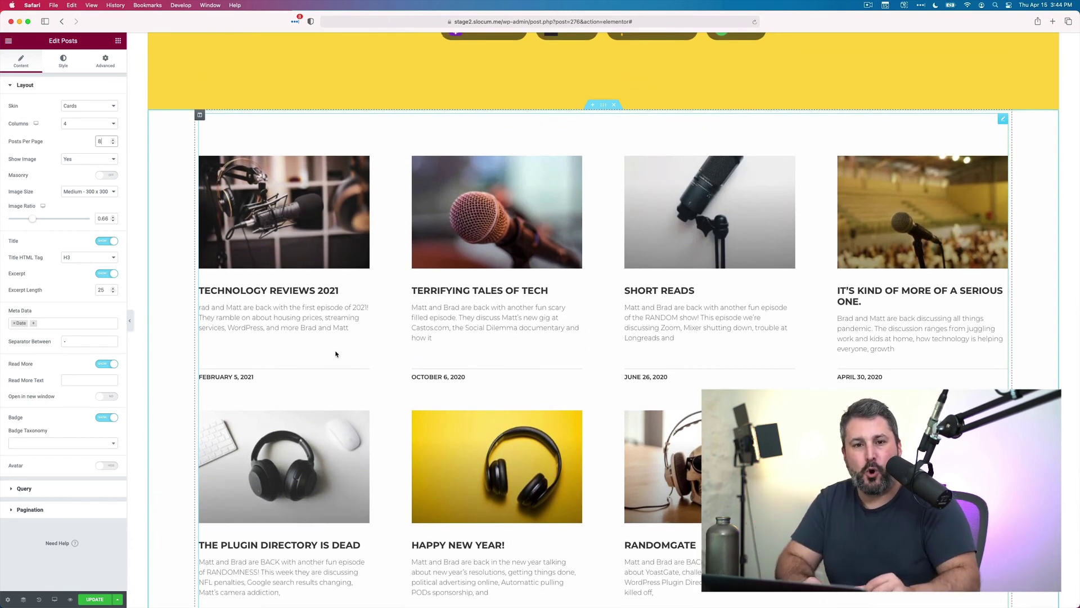
pyautogui.scroll(-1, 360, 364)
pyautogui.scroll(-3, 360, 364)
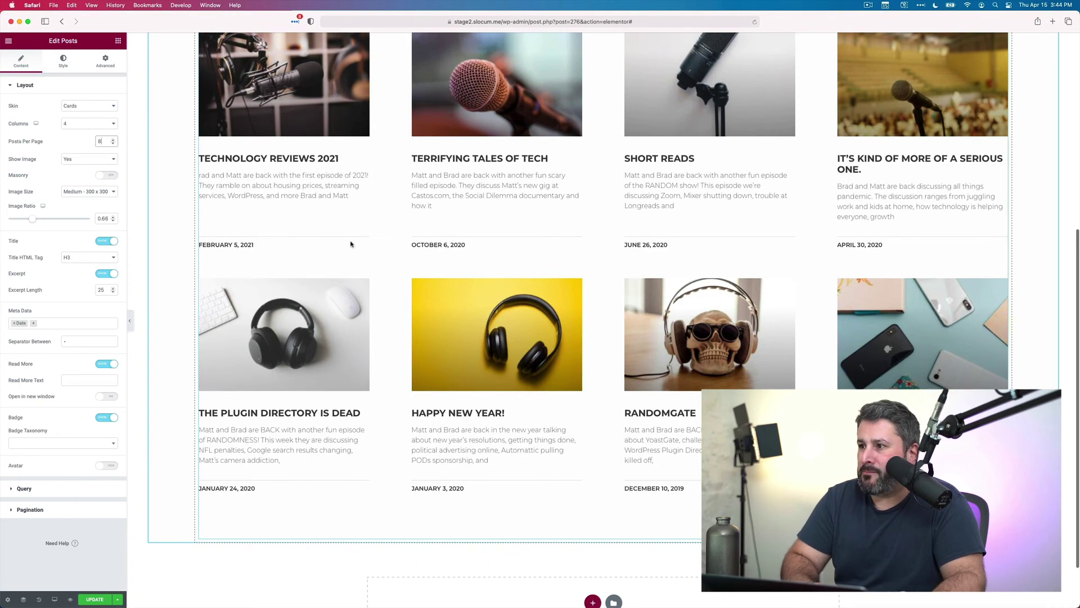
pyautogui.scroll(10, 194, 247)
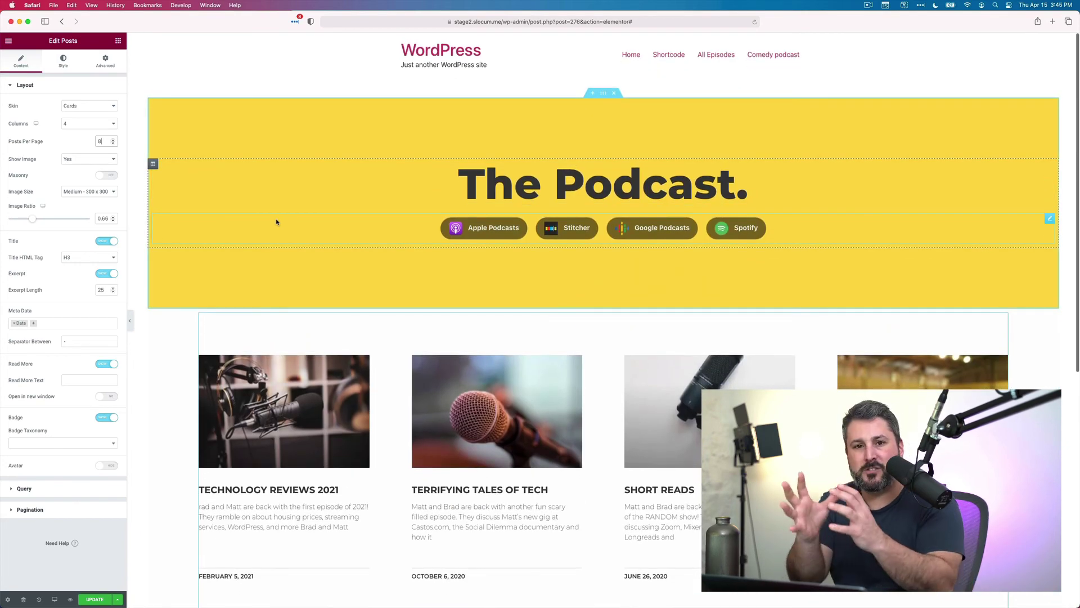